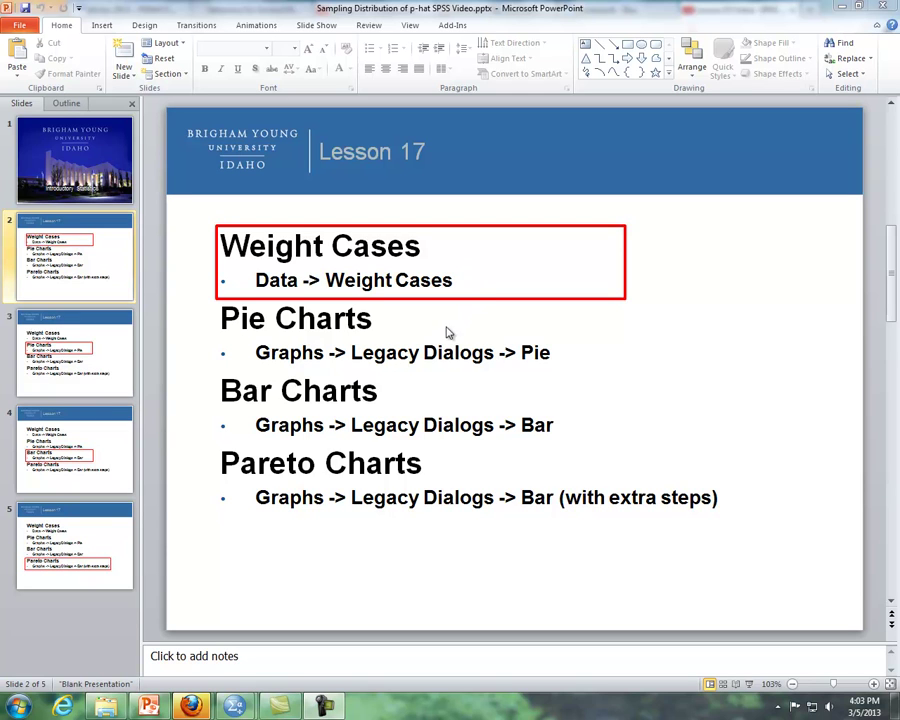
Advance the lesson slides through Bar Charts to the Pareto Charts slide
{"action": "left_click", "coordinate": [893, 558]}
{"action": "left_click", "coordinate": [893, 558]}
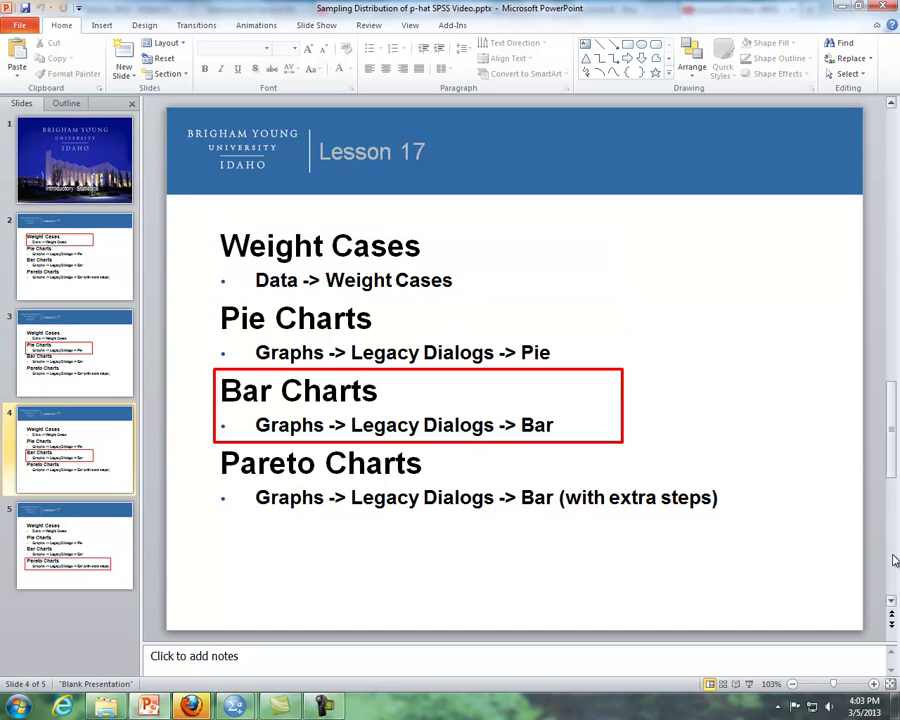
{"action": "left_click", "coordinate": [893, 558]}
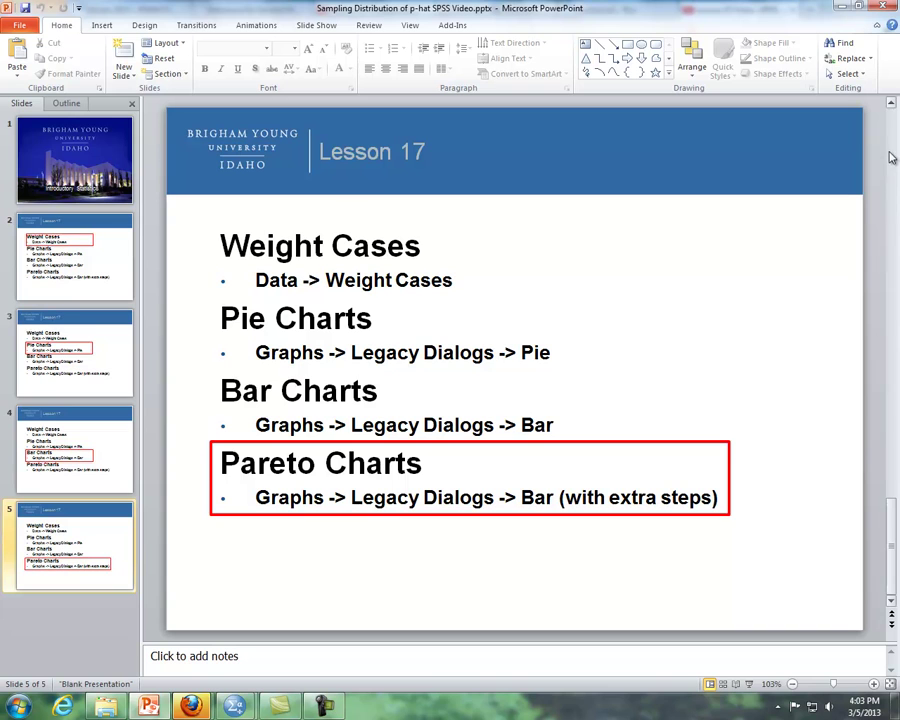
{"action": "scroll", "coordinate": [893, 291], "scroll_direction": "up", "scroll_amount": 3}
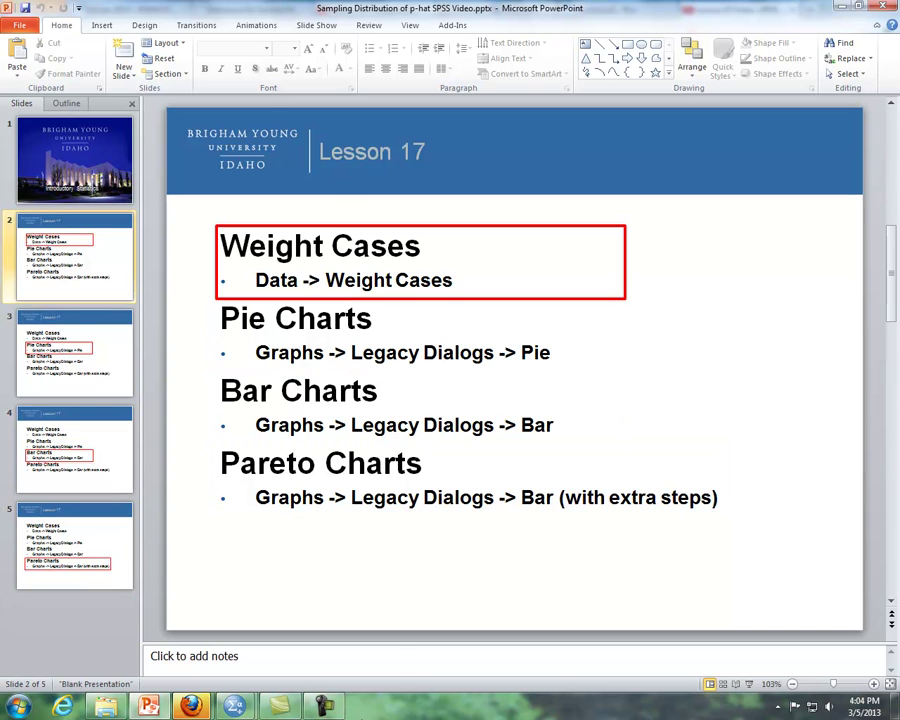
Bring the raw NoClickQuery data forward and point out the first subjects' reasons, including Looked for Web Site
{"action": "mouse_move", "coordinate": [245, 707]}
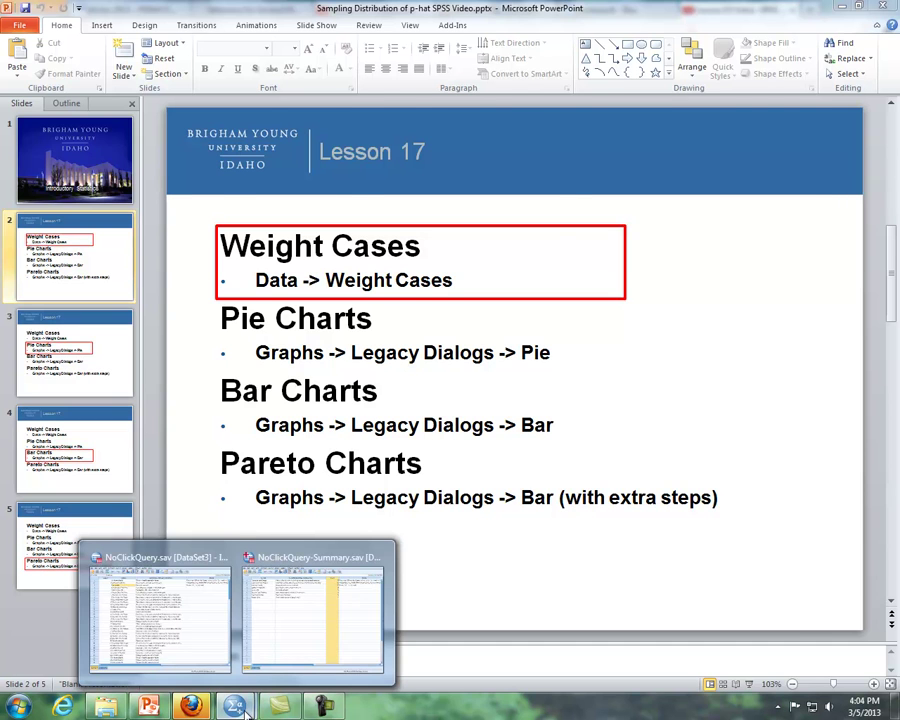
{"action": "left_click", "coordinate": [155, 615]}
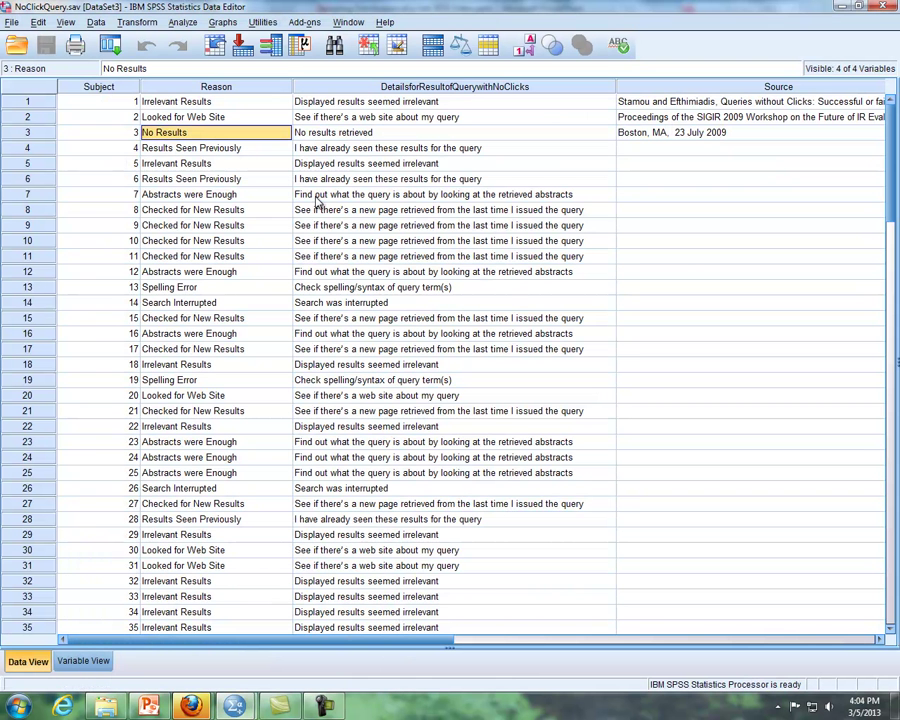
{"action": "left_click", "coordinate": [243, 104]}
{"action": "left_click", "coordinate": [239, 119]}
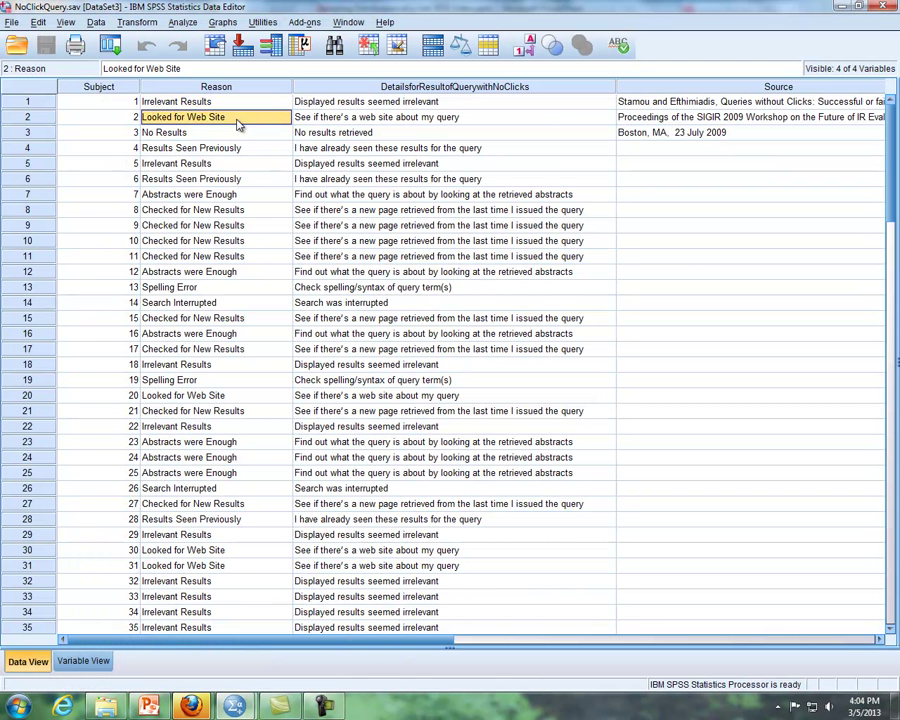
Step down through subjects 1 to 7 in the raw data
{"action": "left_click", "coordinate": [117, 104]}
{"action": "left_click", "coordinate": [120, 116]}
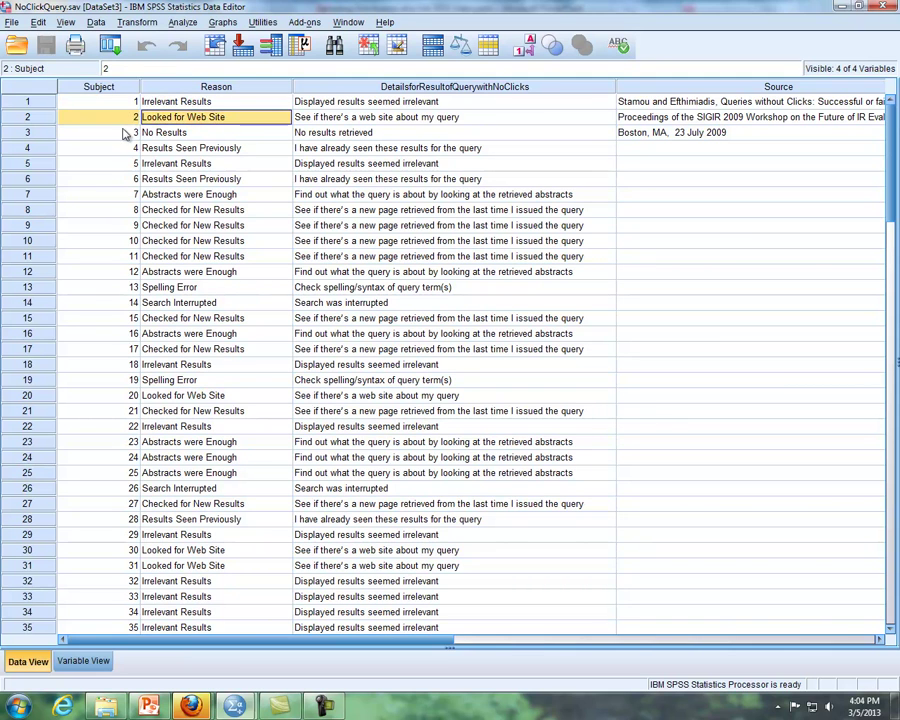
{"action": "left_click", "coordinate": [126, 133]}
{"action": "left_click", "coordinate": [125, 148]}
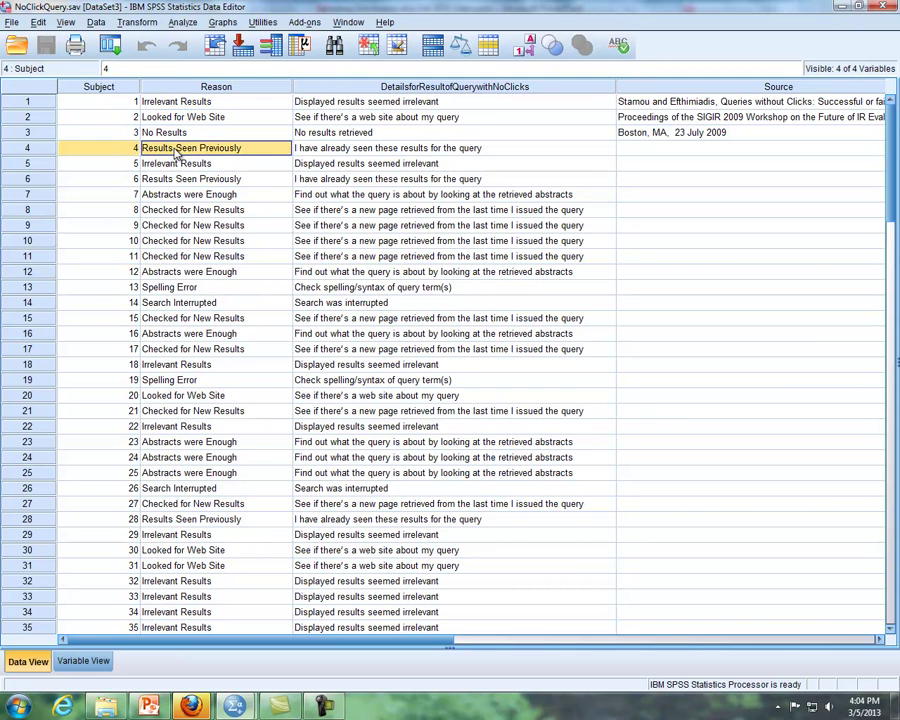
{"action": "left_click", "coordinate": [131, 165]}
{"action": "left_click", "coordinate": [132, 179]}
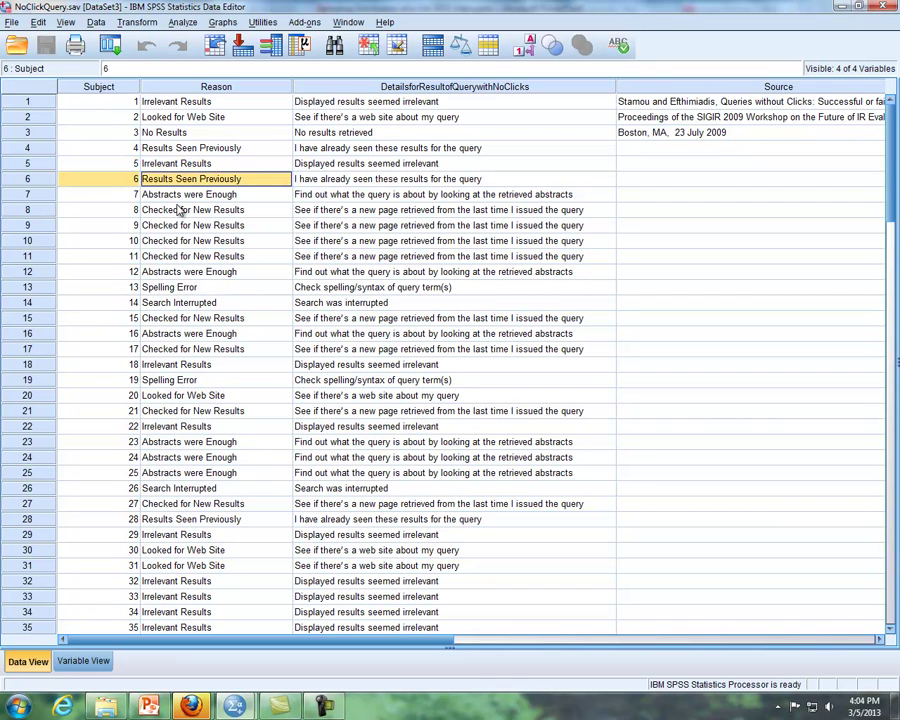
{"action": "left_click", "coordinate": [132, 194]}
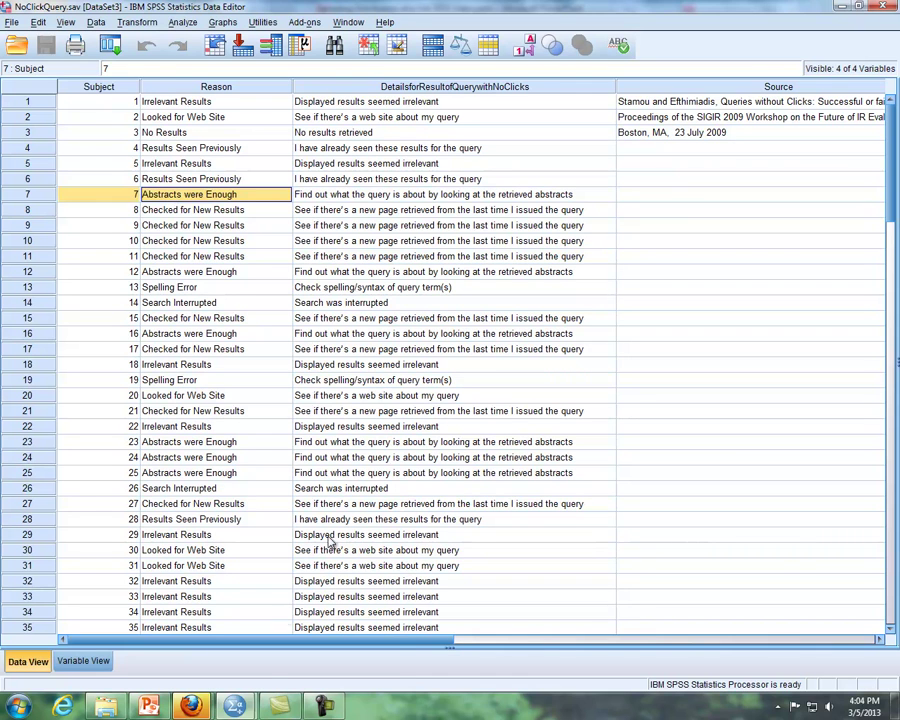
Switch to the NoClickQuery-Summary data and show the Count of 12 for Abstracts were Enough
{"action": "mouse_move", "coordinate": [240, 708]}
{"action": "left_click", "coordinate": [300, 638]}
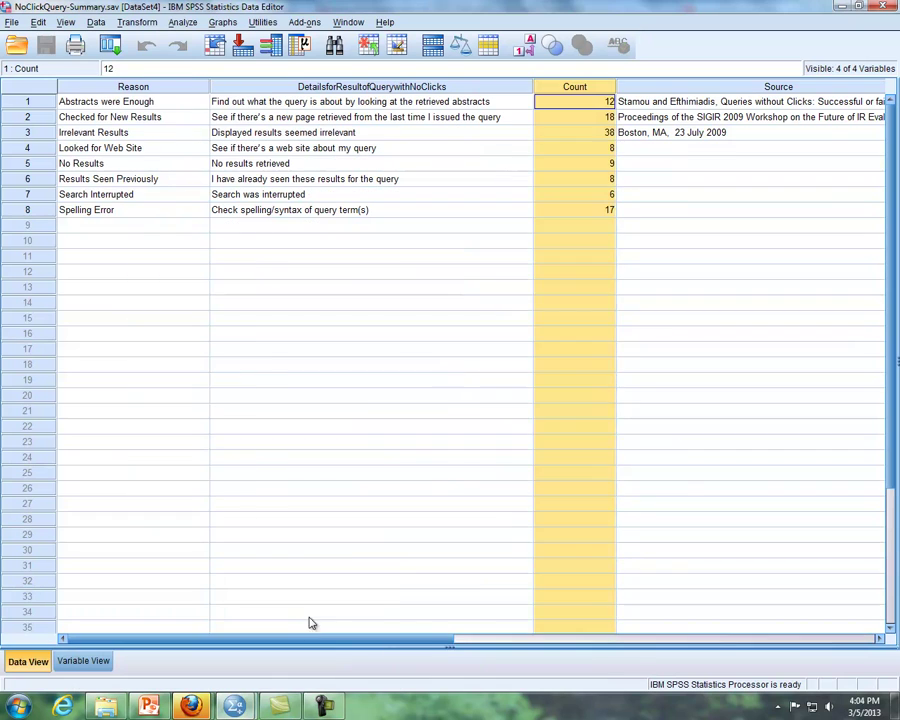
{"action": "left_click", "coordinate": [409, 254]}
{"action": "key", "text": "ctrl+Home"}
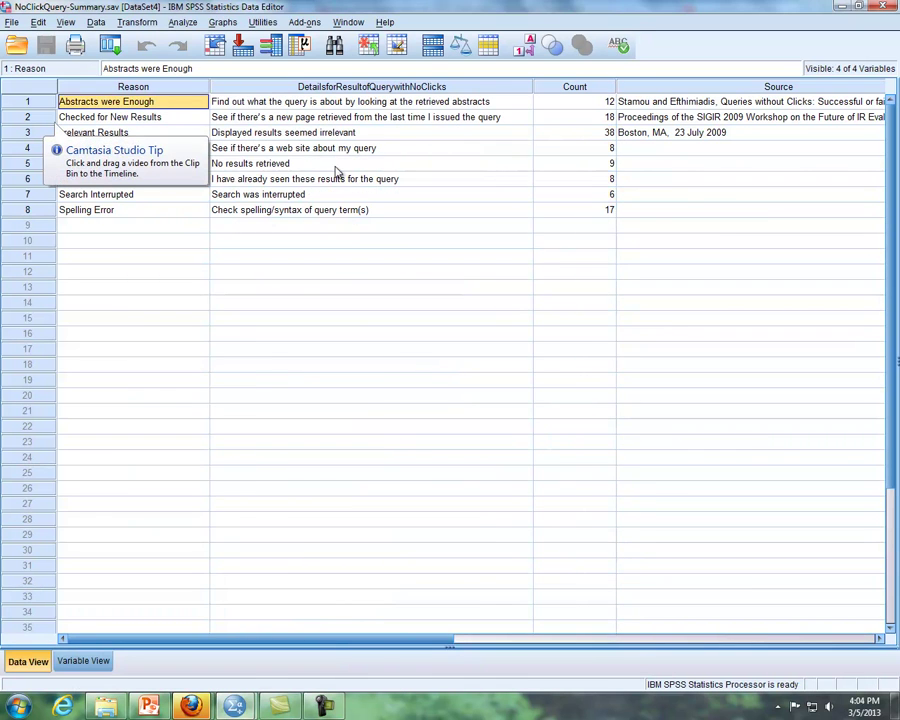
{"action": "left_click", "coordinate": [334, 166]}
{"action": "left_click", "coordinate": [228, 104]}
{"action": "left_click", "coordinate": [551, 104]}
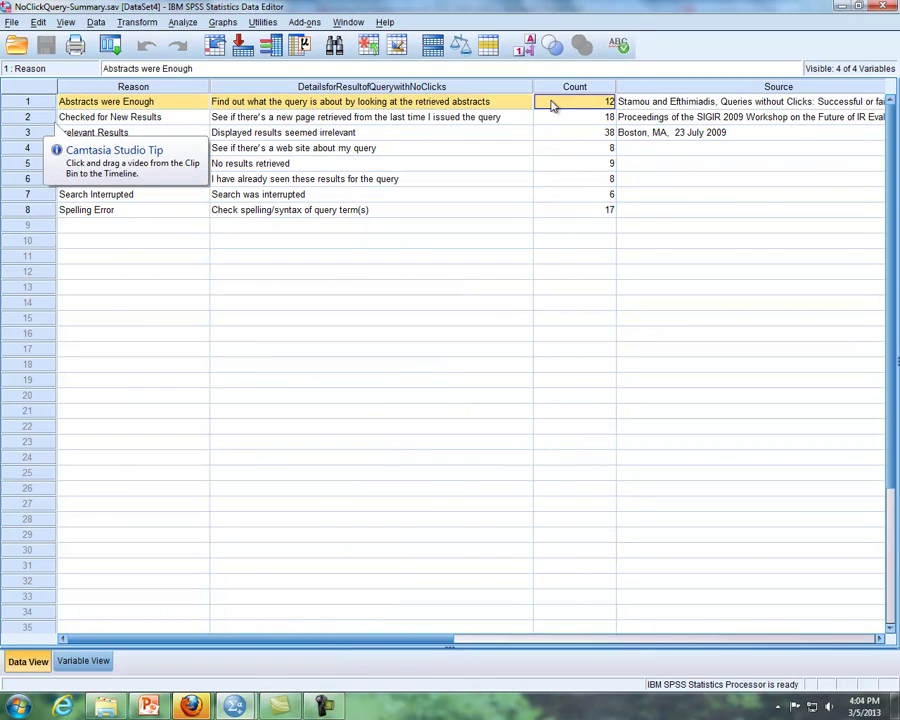
Highlight Irrelevant Results (38), select the Count column, and point to Spelling Error (17)
{"action": "left_click", "coordinate": [330, 226]}
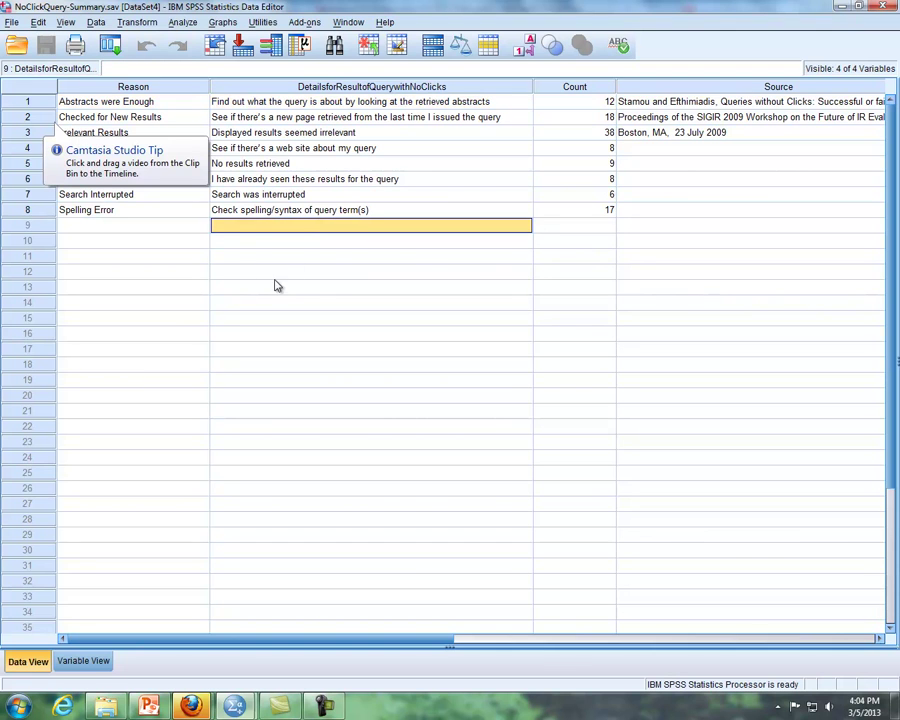
{"action": "left_click_drag", "start_coordinate": [110, 133], "coordinate": [574, 140]}
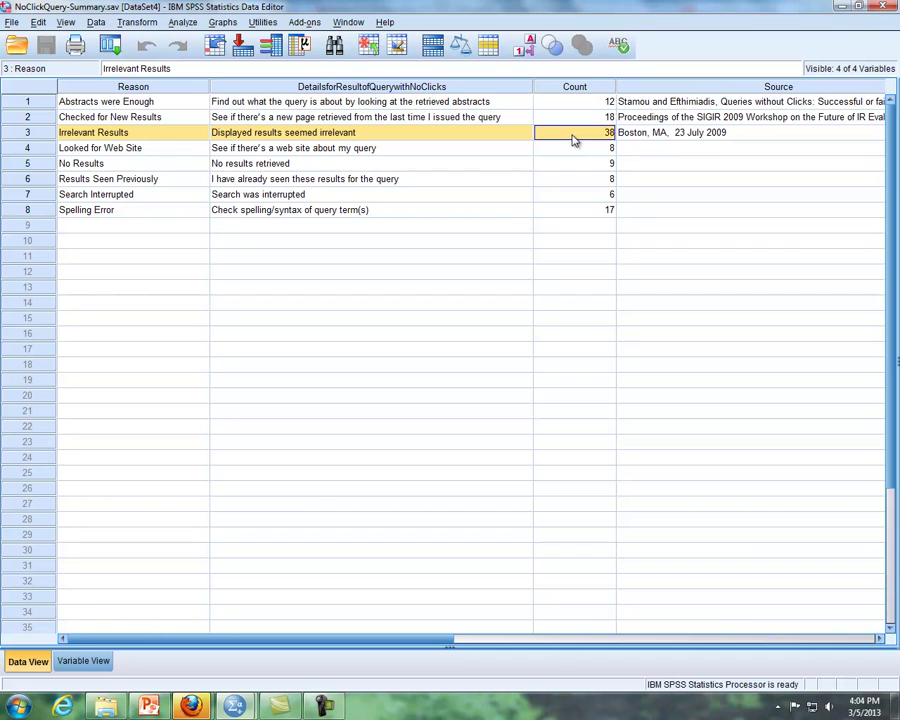
{"action": "left_click", "coordinate": [588, 286]}
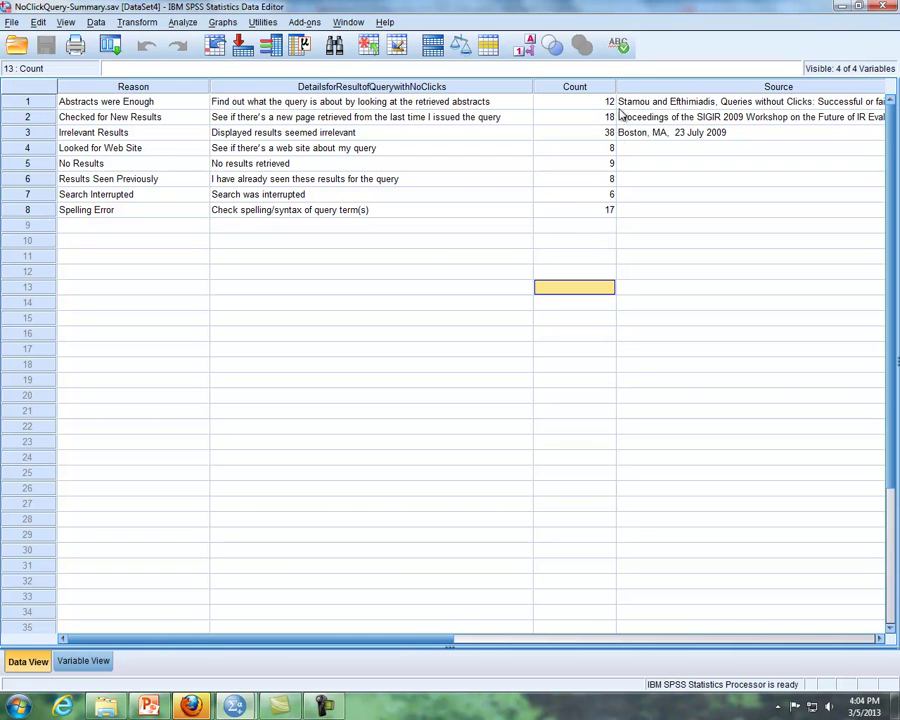
{"action": "left_click", "coordinate": [590, 90]}
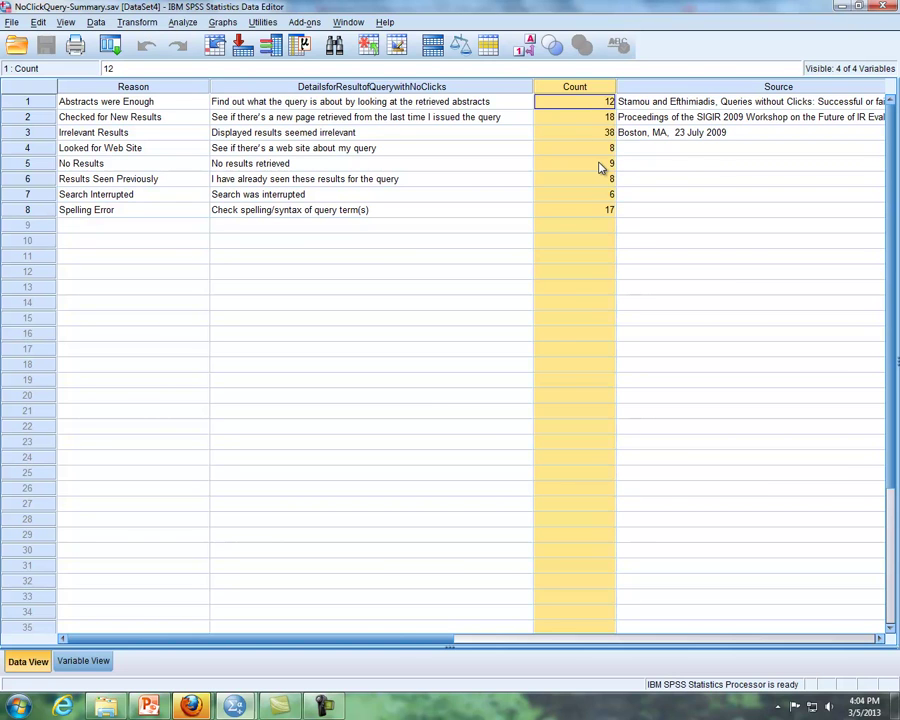
{"action": "left_click", "coordinate": [483, 240]}
{"action": "left_click", "coordinate": [575, 211]}
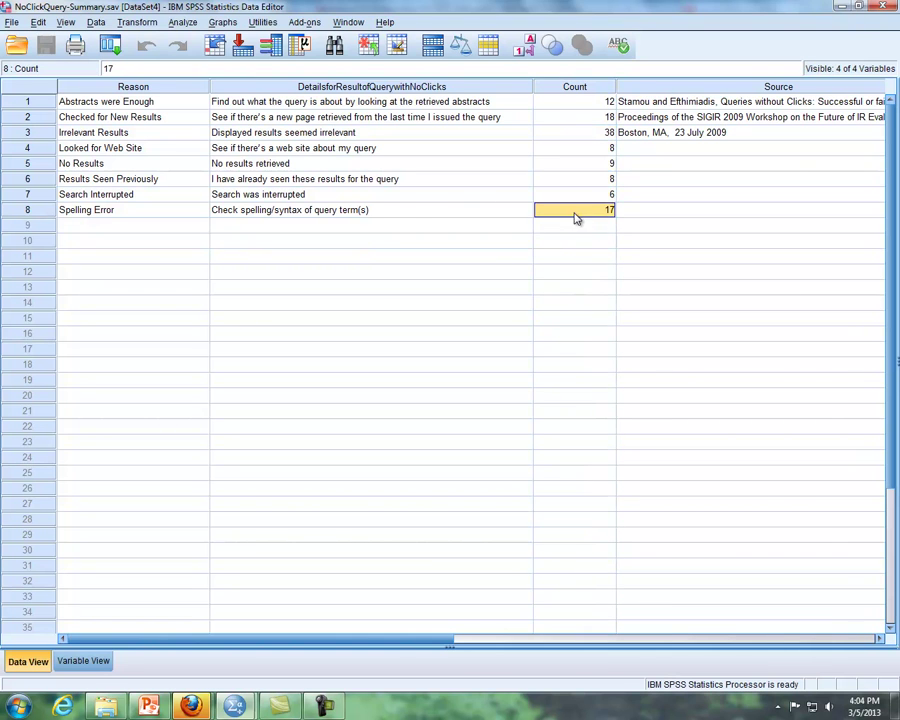
Weight cases by the Count variable through Data > Weight Cases
{"action": "left_click", "coordinate": [96, 23]}
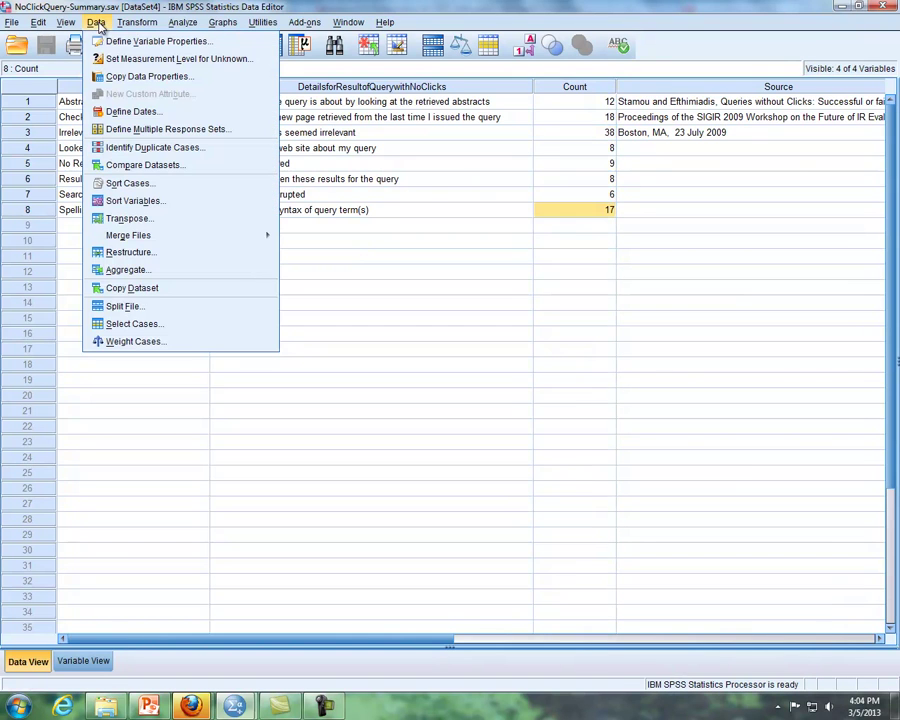
{"action": "left_click", "coordinate": [133, 342]}
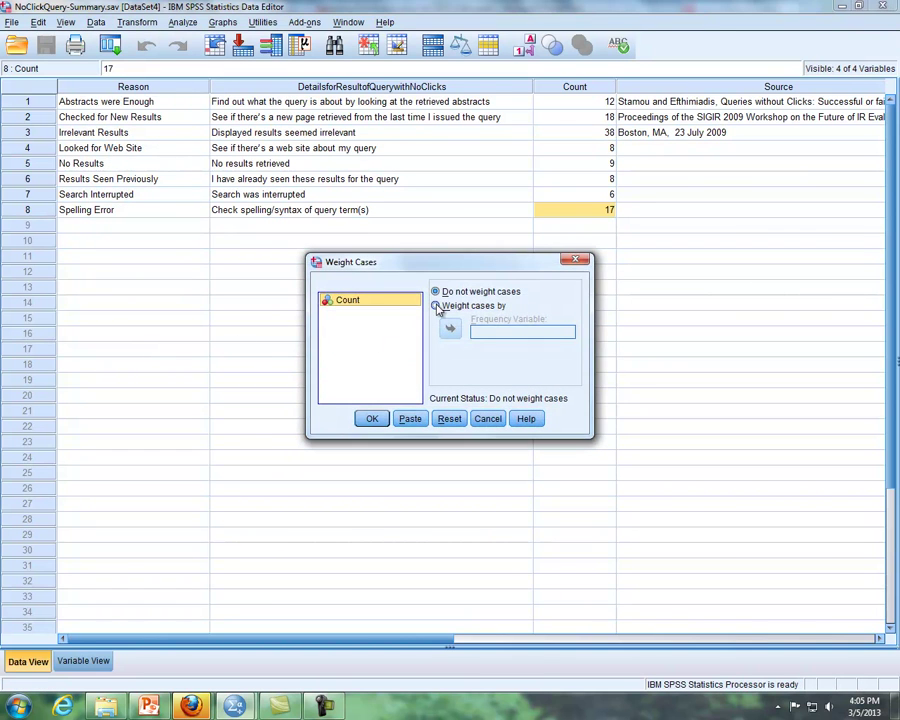
{"action": "left_click", "coordinate": [436, 306]}
{"action": "left_click", "coordinate": [450, 328]}
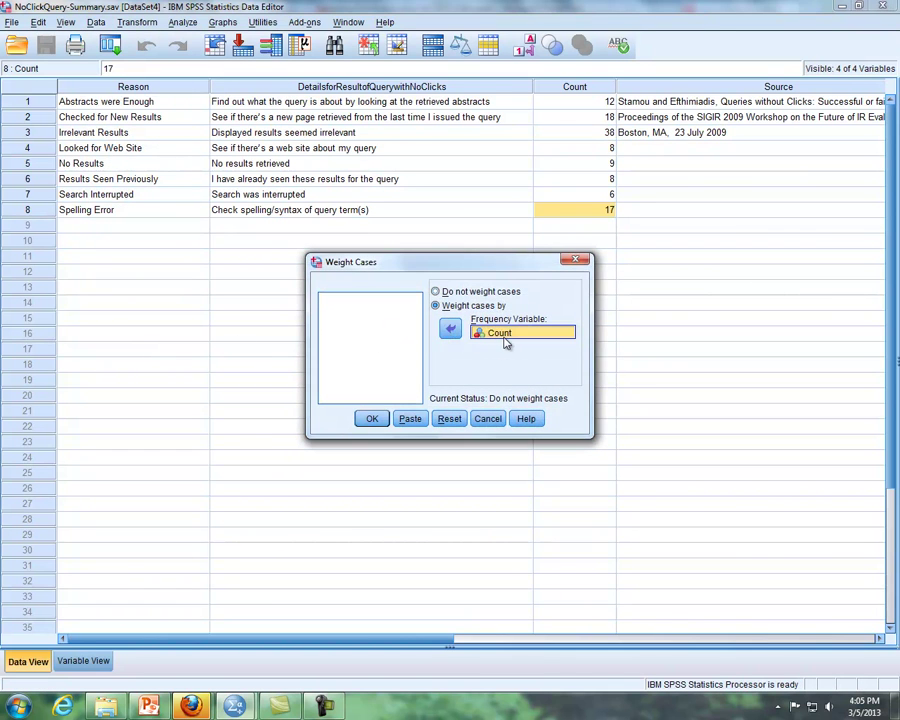
{"action": "left_click", "coordinate": [372, 420]}
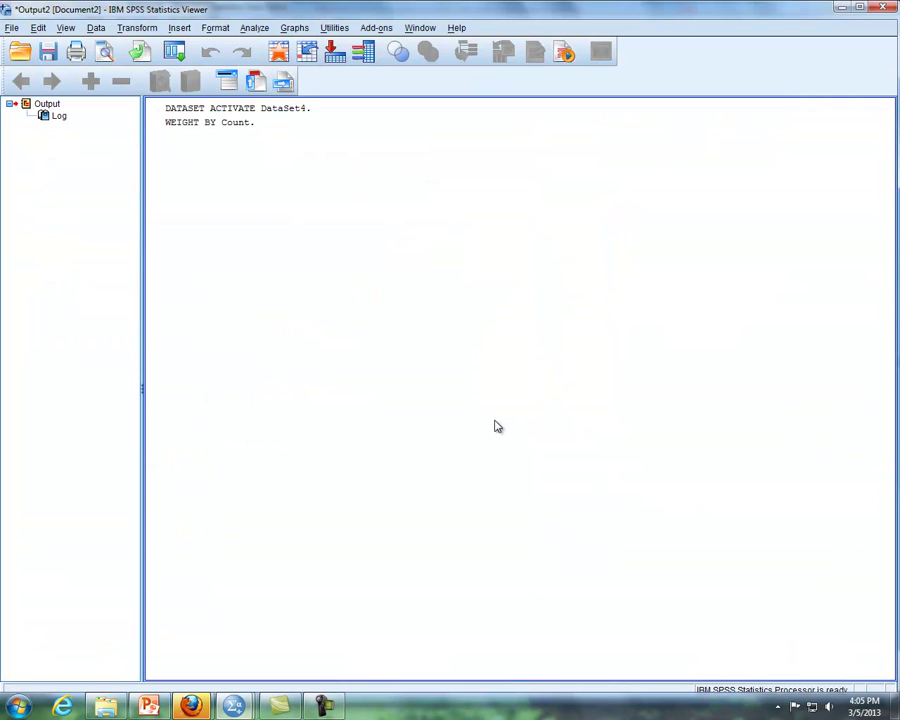
Move between the raw and summary data windows, ending on NoClickQuery-Summary
{"action": "key", "text": "alt+Tab"}
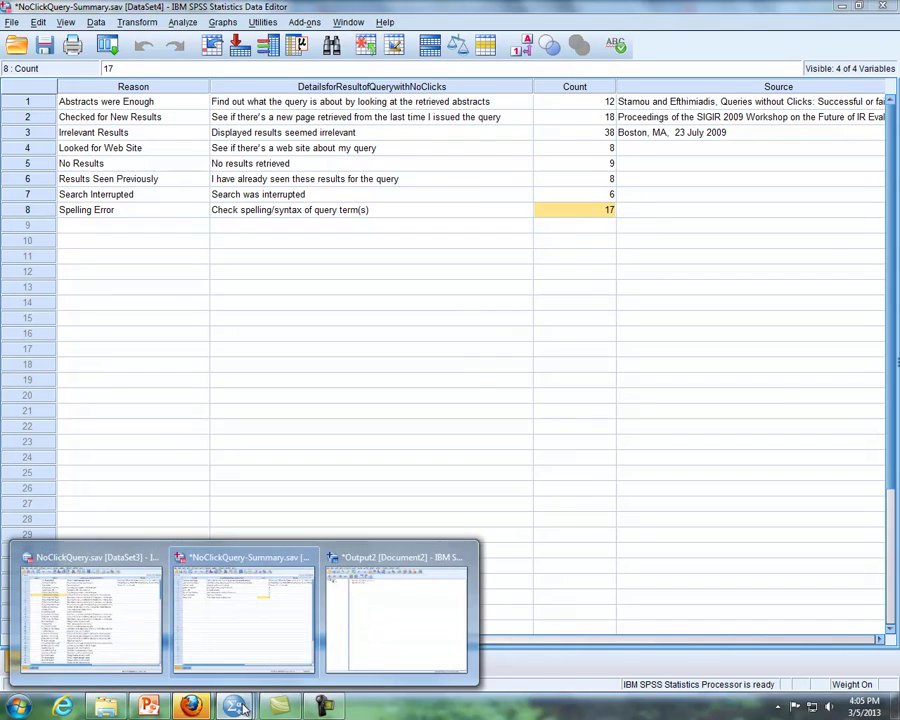
{"action": "left_click", "coordinate": [256, 632]}
{"action": "mouse_move", "coordinate": [233, 706]}
{"action": "left_click", "coordinate": [110, 643]}
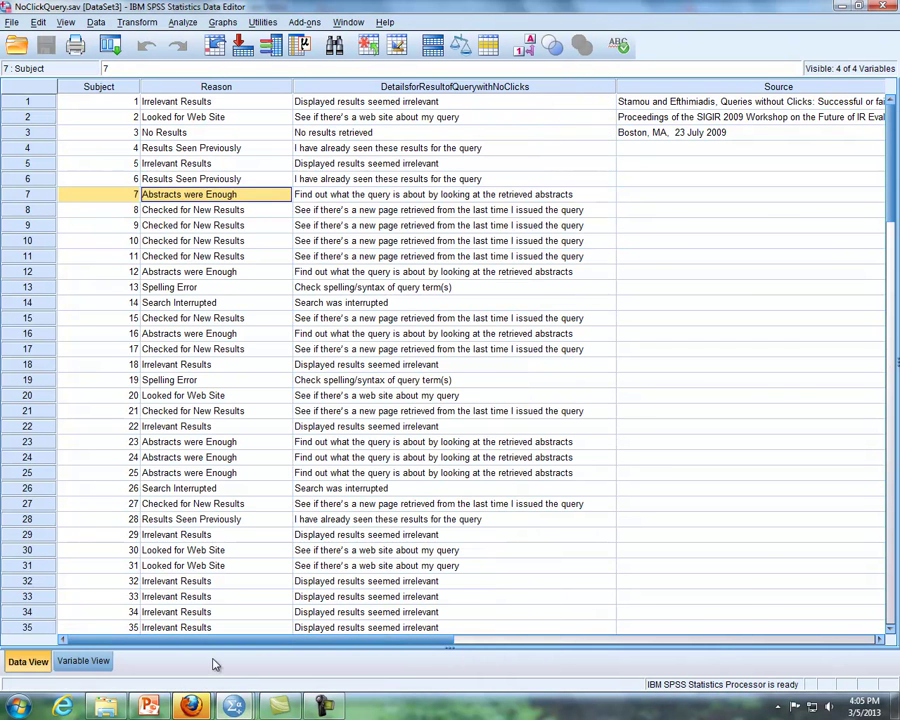
{"action": "mouse_move", "coordinate": [233, 706]}
{"action": "left_click", "coordinate": [278, 646]}
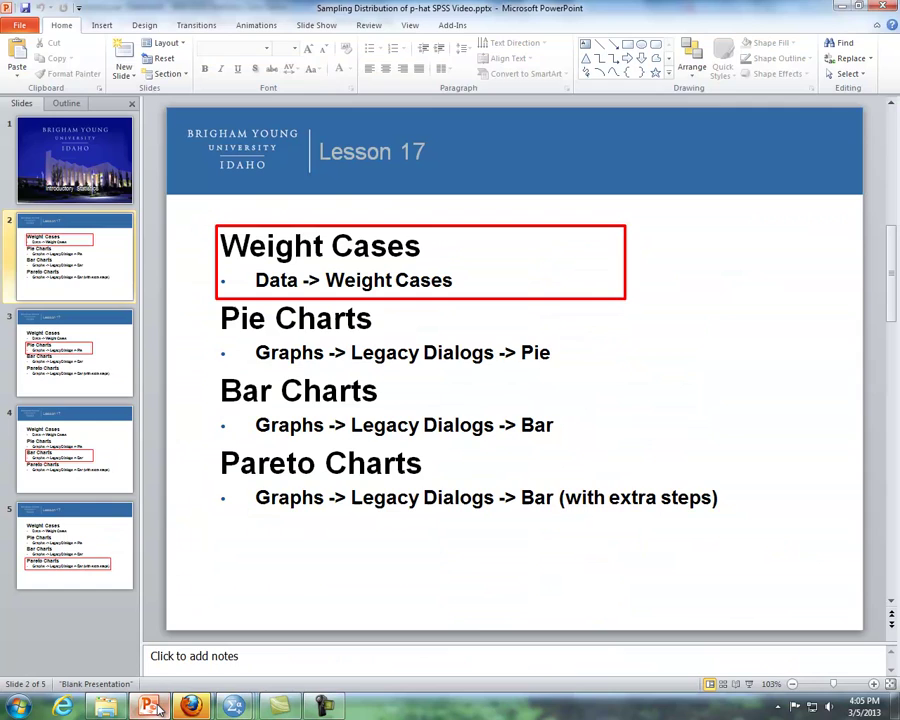
Glance at the lesson slides, then return to the NoClickQuery-Summary data editor
{"action": "left_click", "coordinate": [148, 706]}
{"action": "scroll", "coordinate": [892, 578], "scroll_direction": "down", "scroll_amount": 1}
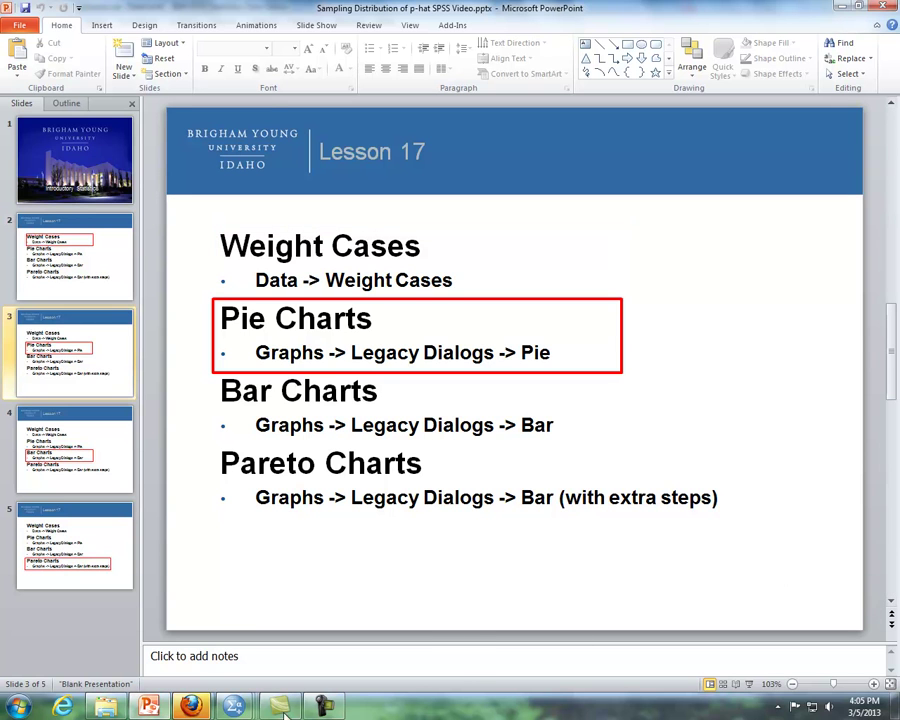
{"action": "mouse_move", "coordinate": [237, 710]}
{"action": "left_click", "coordinate": [267, 636]}
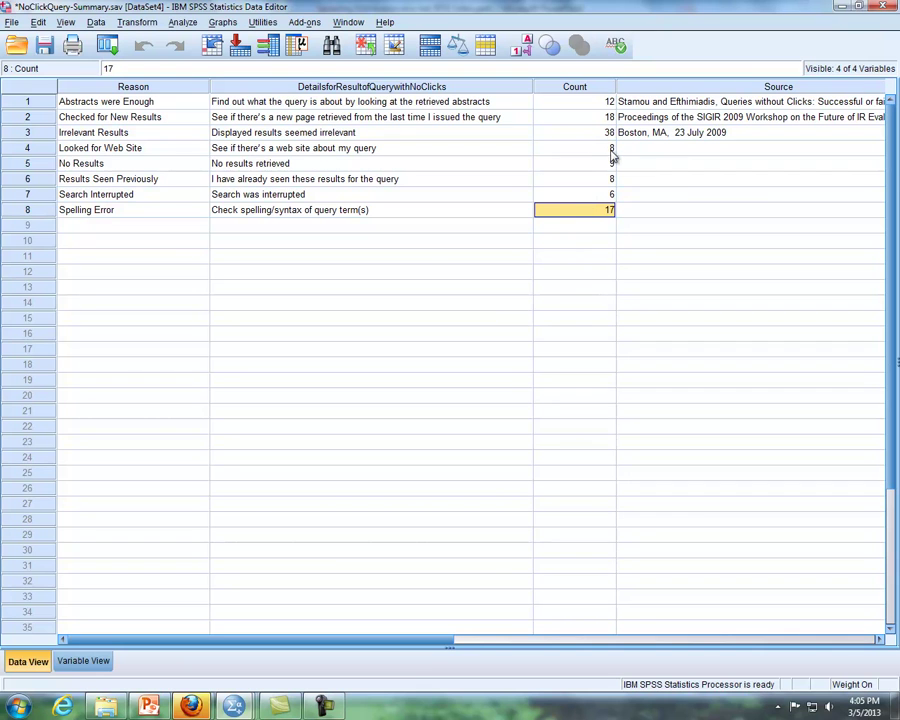
Create a legacy pie chart of case counts with slices defined by Reason
{"action": "left_click", "coordinate": [221, 24]}
{"action": "mouse_move", "coordinate": [239, 76]}
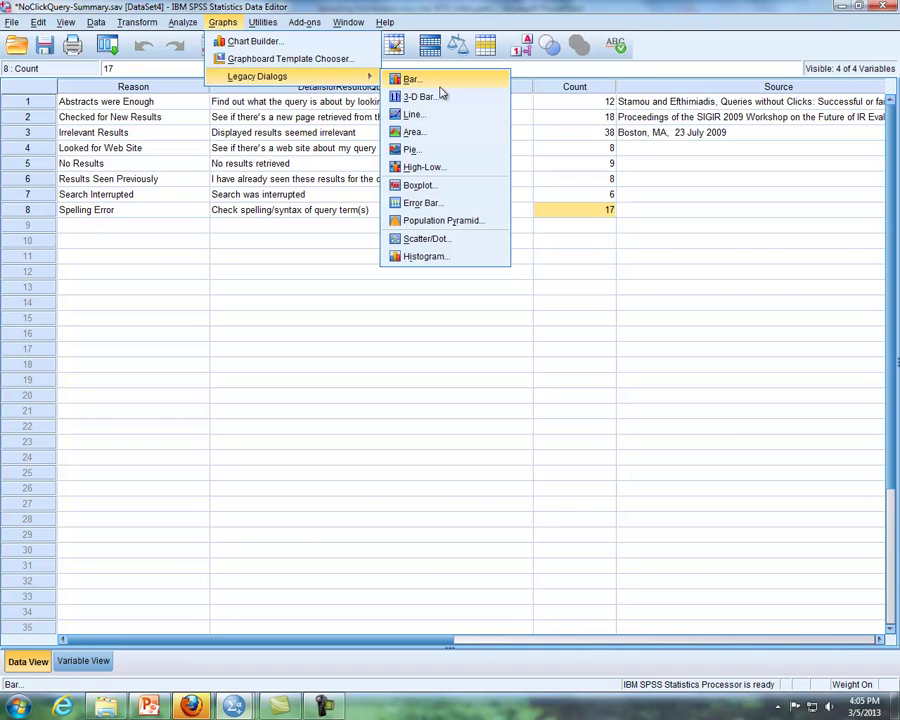
{"action": "left_click", "coordinate": [468, 336]}
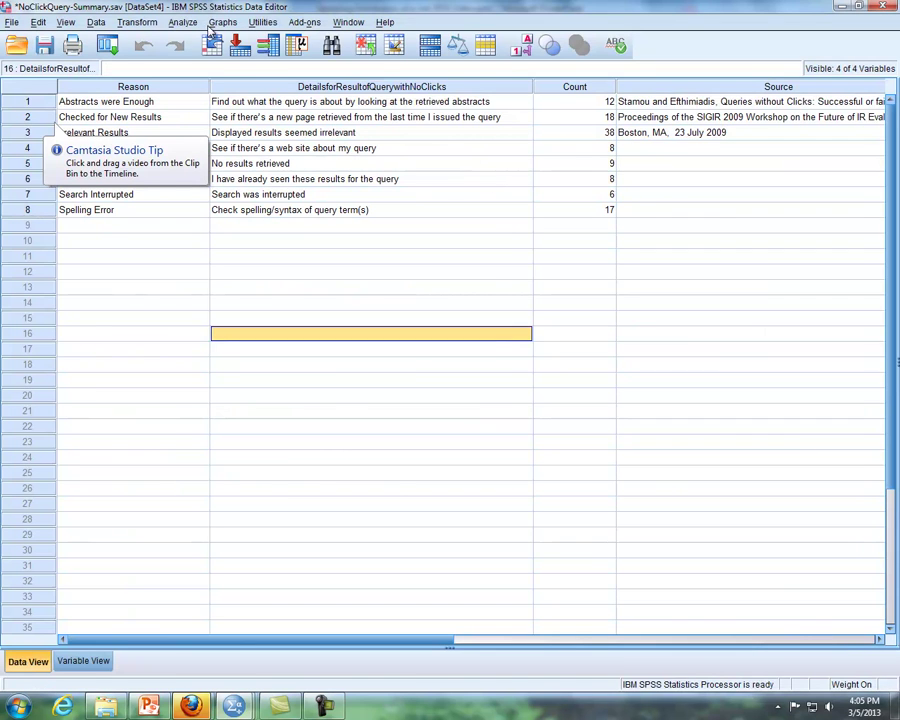
{"action": "left_click", "coordinate": [216, 23]}
{"action": "mouse_move", "coordinate": [259, 75]}
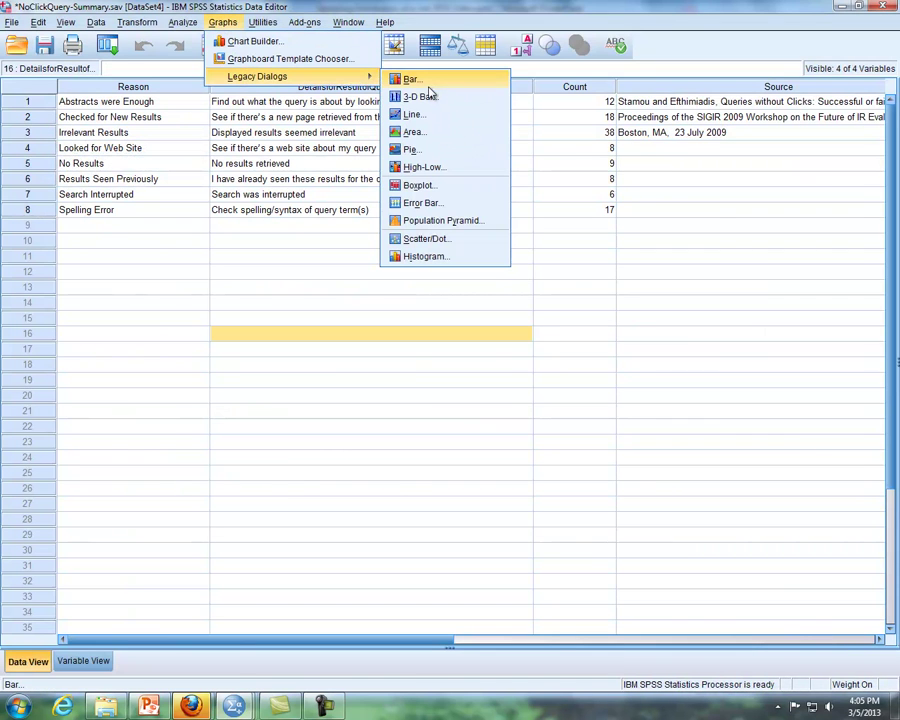
{"action": "left_click", "coordinate": [422, 149]}
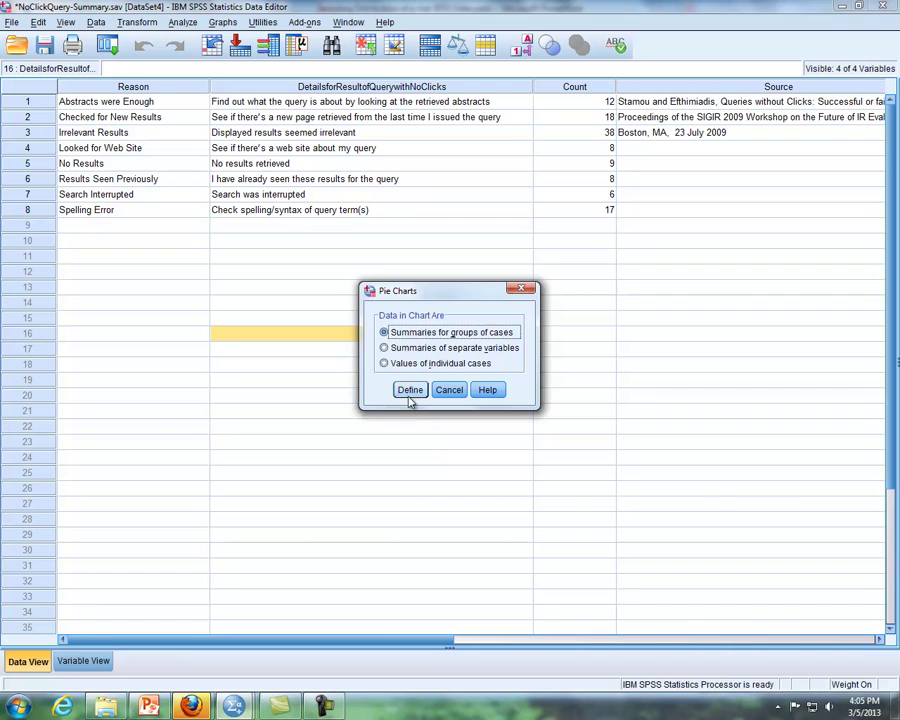
{"action": "left_click", "coordinate": [410, 394]}
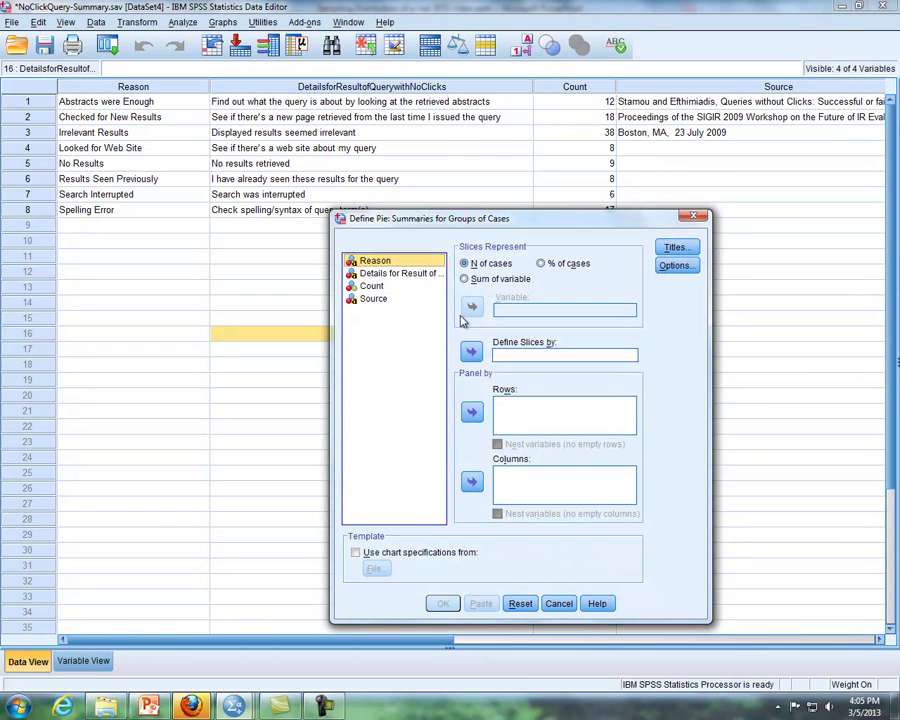
{"action": "left_click_drag", "start_coordinate": [488, 224], "coordinate": [443, 218]}
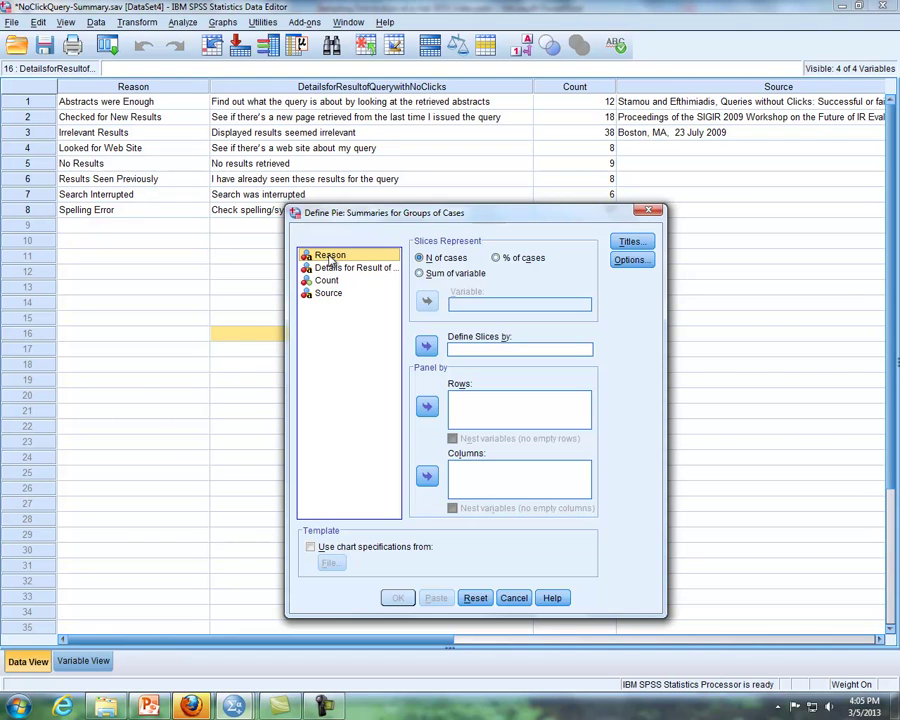
{"action": "left_click_drag", "start_coordinate": [330, 256], "coordinate": [460, 348]}
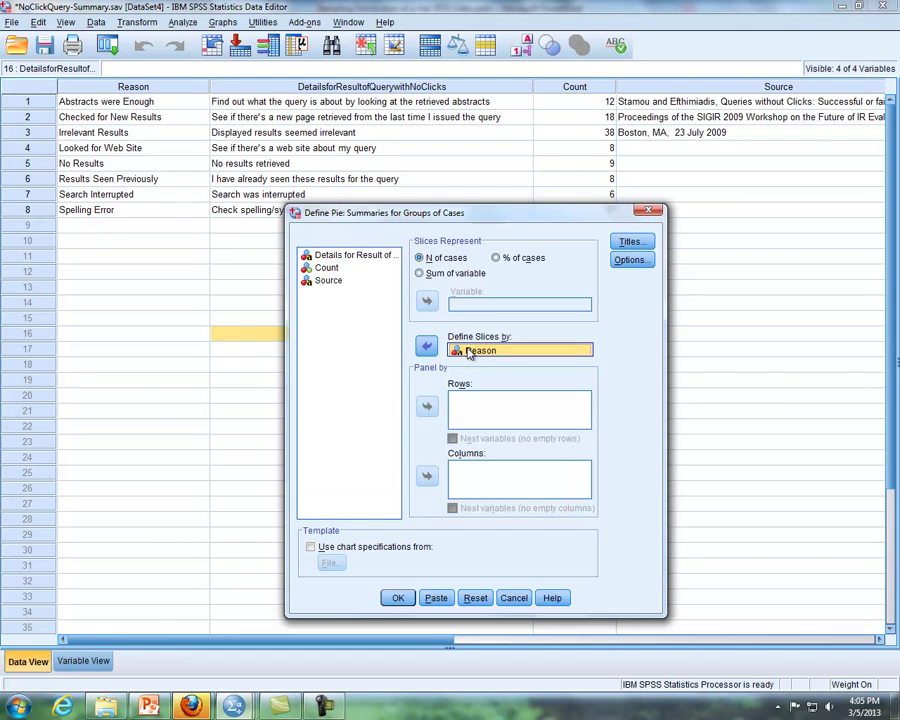
{"action": "left_click", "coordinate": [398, 597]}
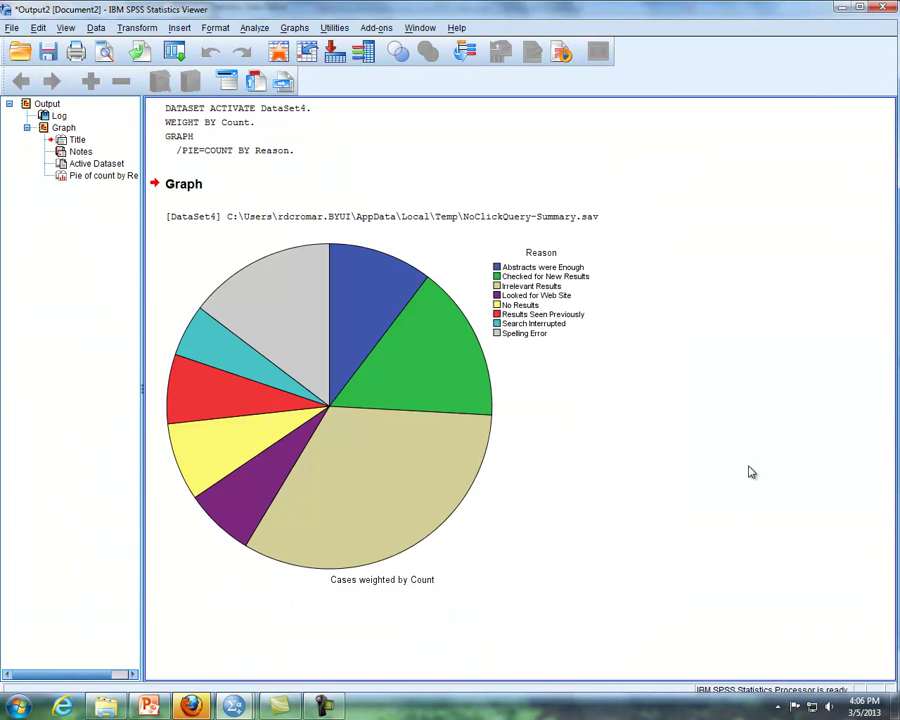
{"action": "left_click", "coordinate": [573, 307]}
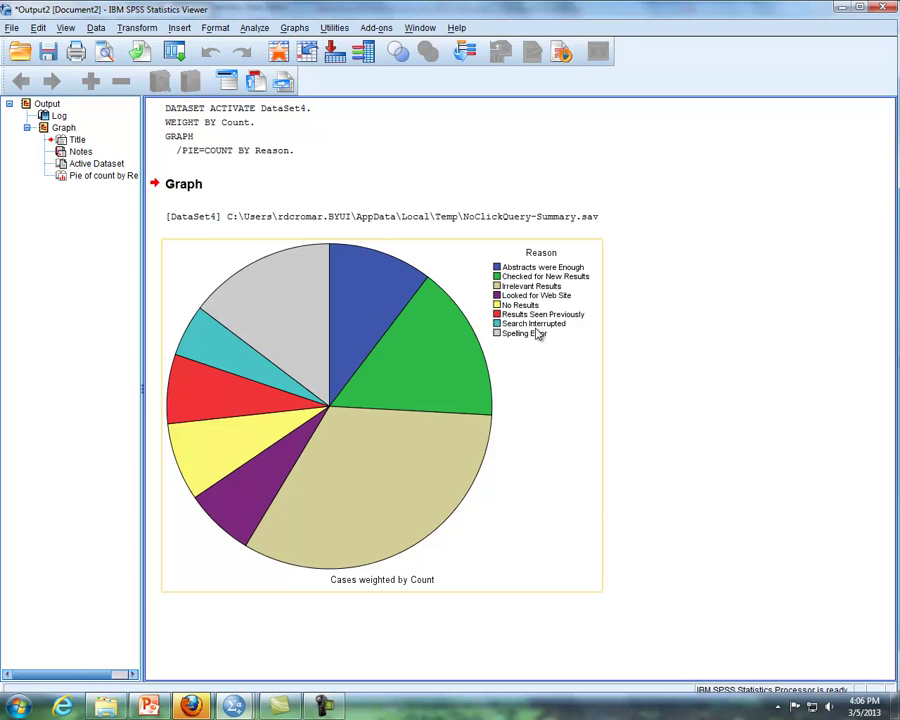
Show data labels on the pie slices, adding Count alongside percentage
{"action": "double_click", "coordinate": [357, 318]}
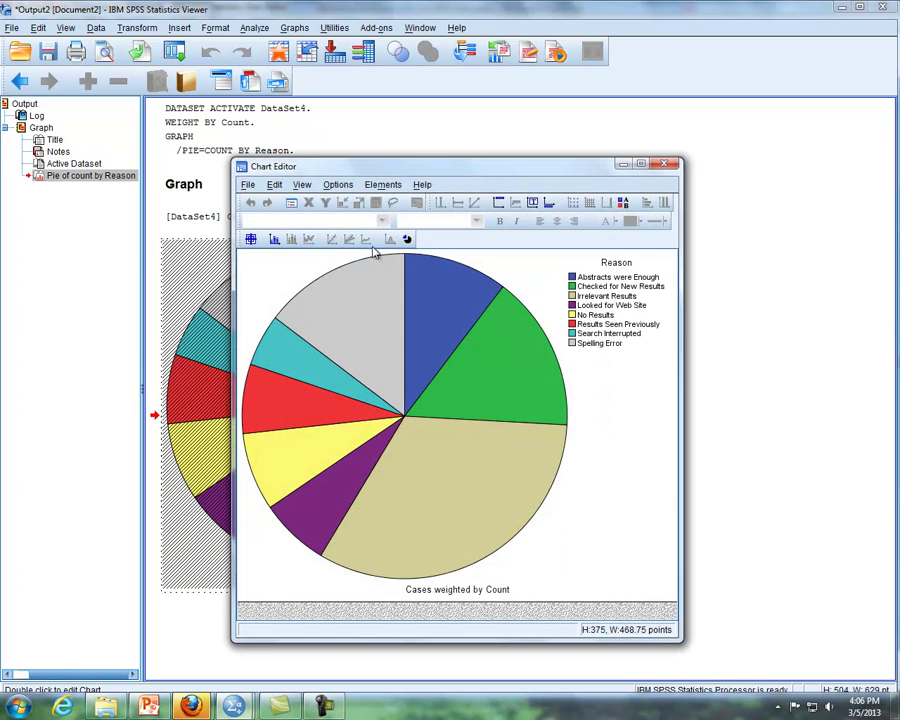
{"action": "left_click", "coordinate": [383, 186]}
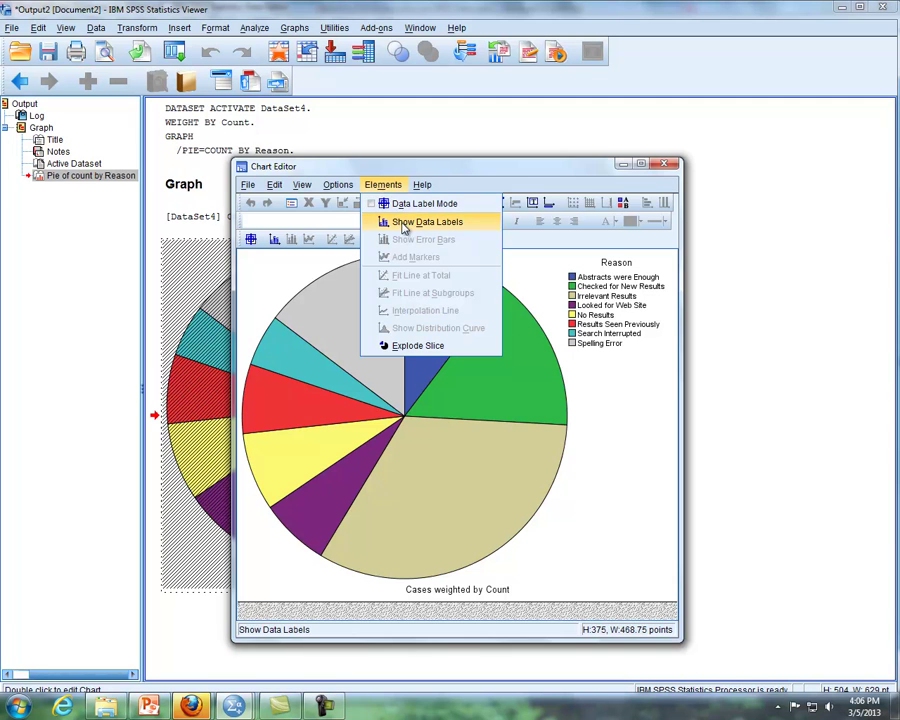
{"action": "left_click", "coordinate": [400, 221]}
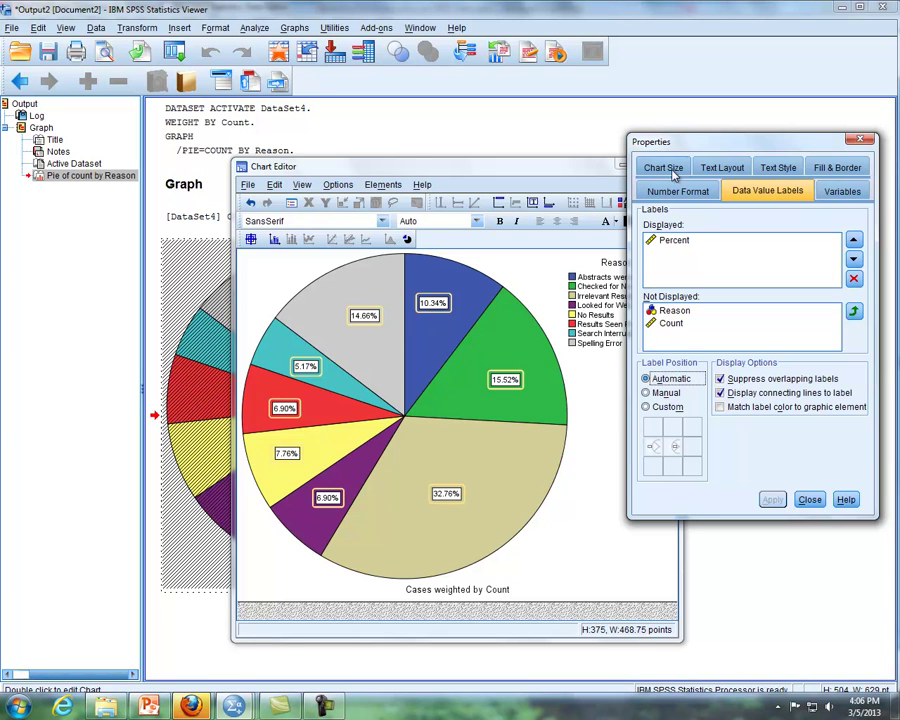
{"action": "left_click", "coordinate": [672, 324]}
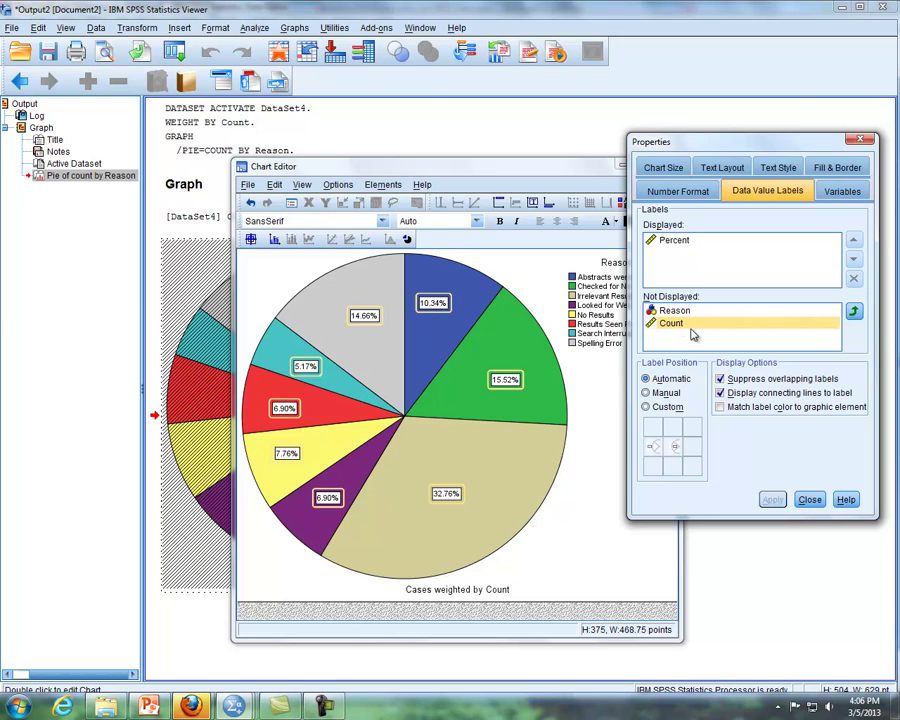
{"action": "left_click", "coordinate": [855, 313]}
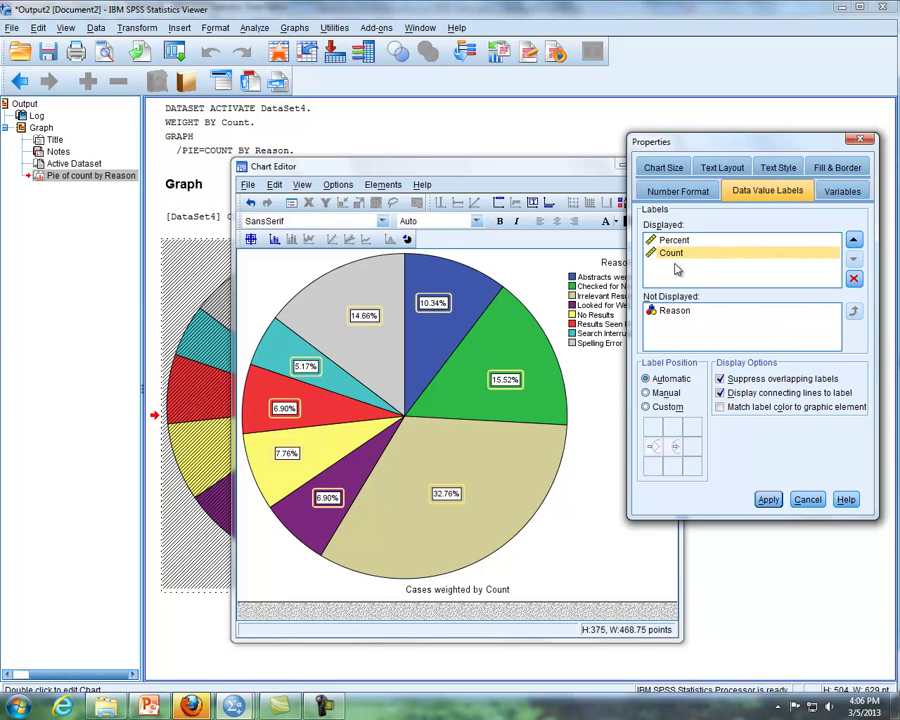
{"action": "left_click", "coordinate": [768, 500]}
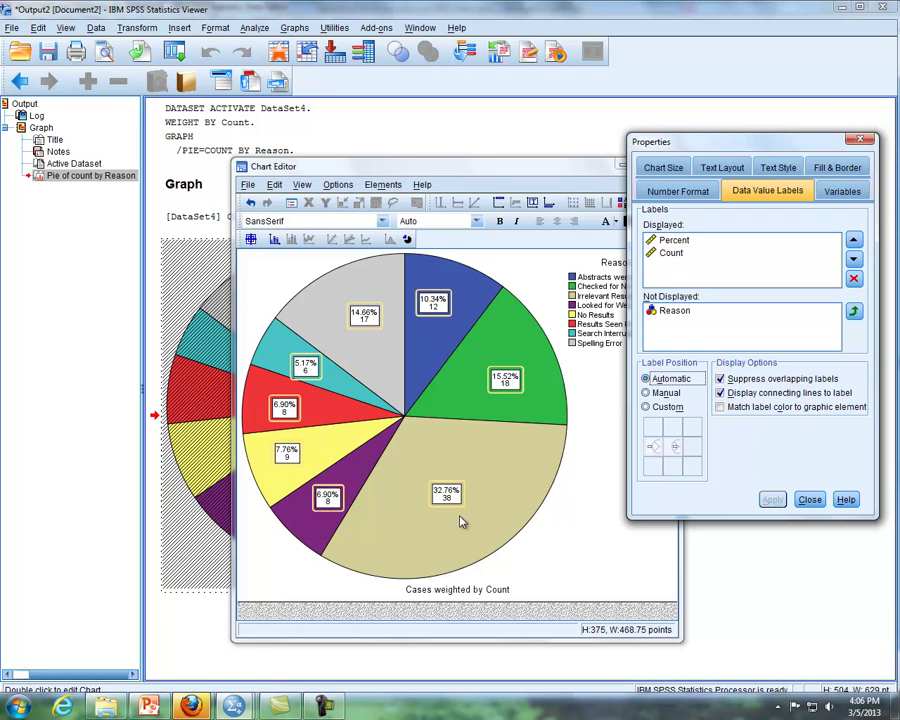
Close the chart editor and advance the lesson slides to Bar Charts
{"action": "left_click", "coordinate": [858, 141]}
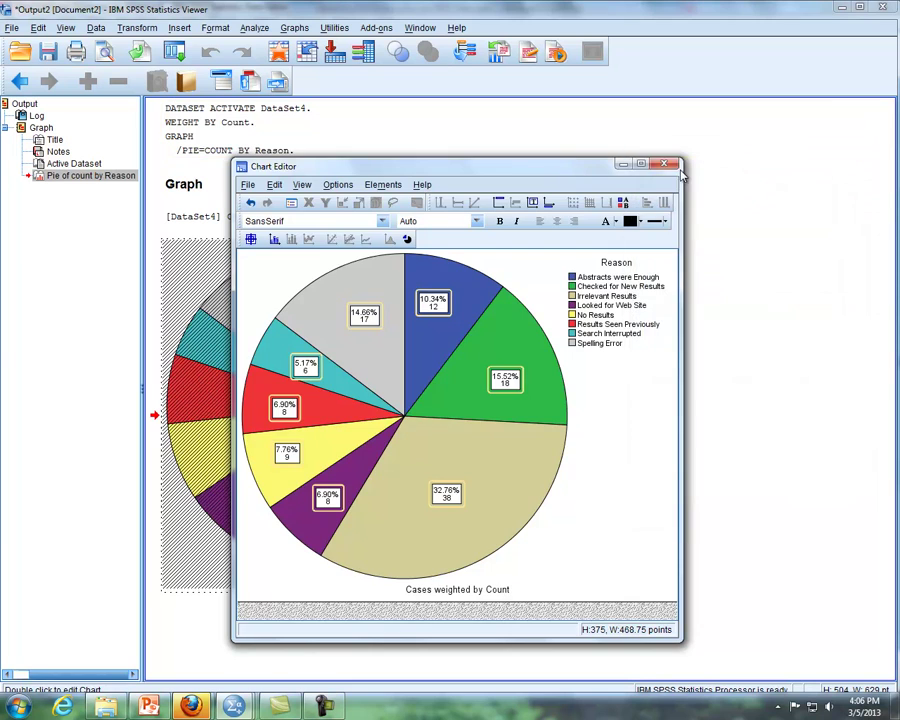
{"action": "left_click", "coordinate": [673, 168]}
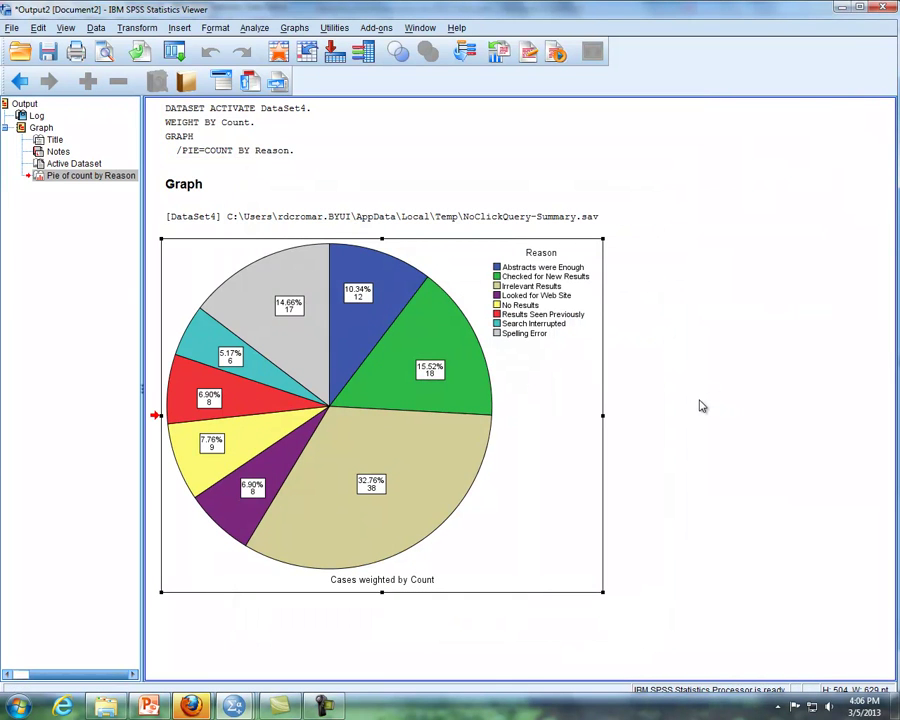
{"action": "left_click", "coordinate": [148, 707]}
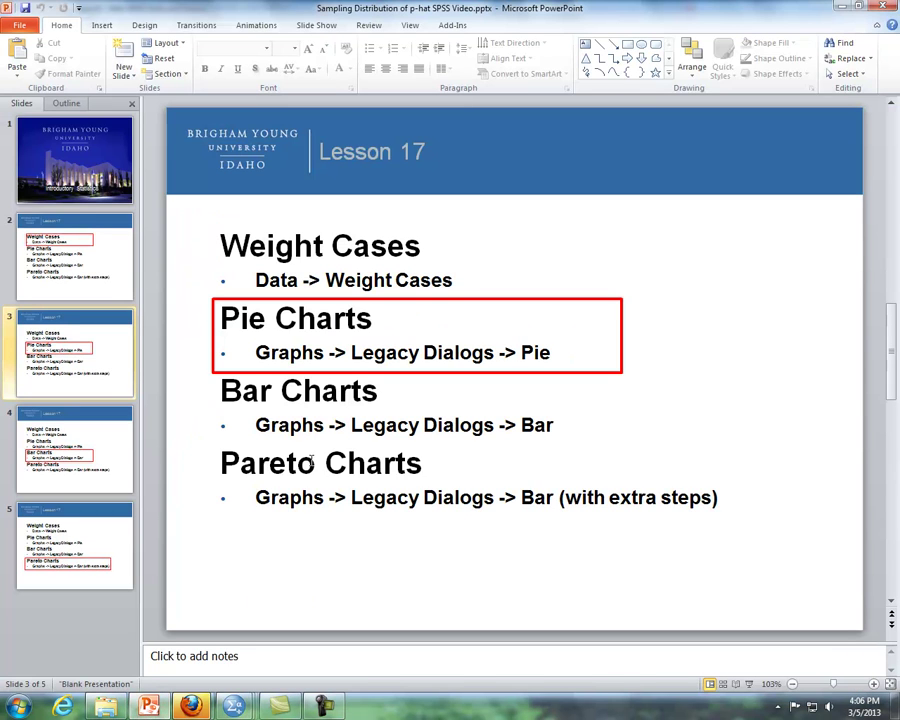
{"action": "key", "text": "Page_Down"}
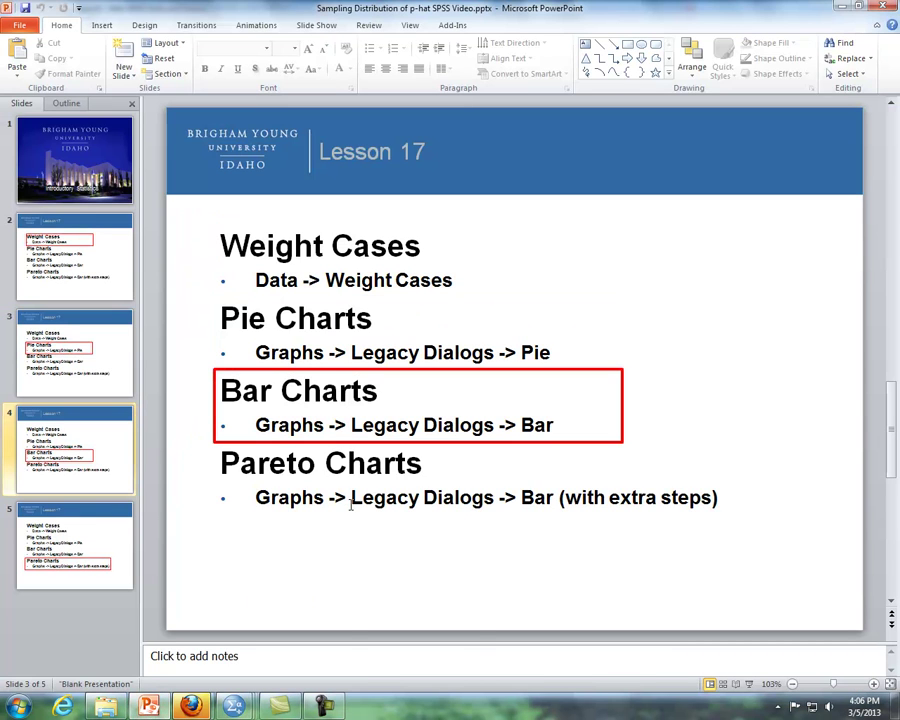
From the summary data, build a simple legacy bar chart with Reason on the category axis
{"action": "mouse_move", "coordinate": [236, 708]}
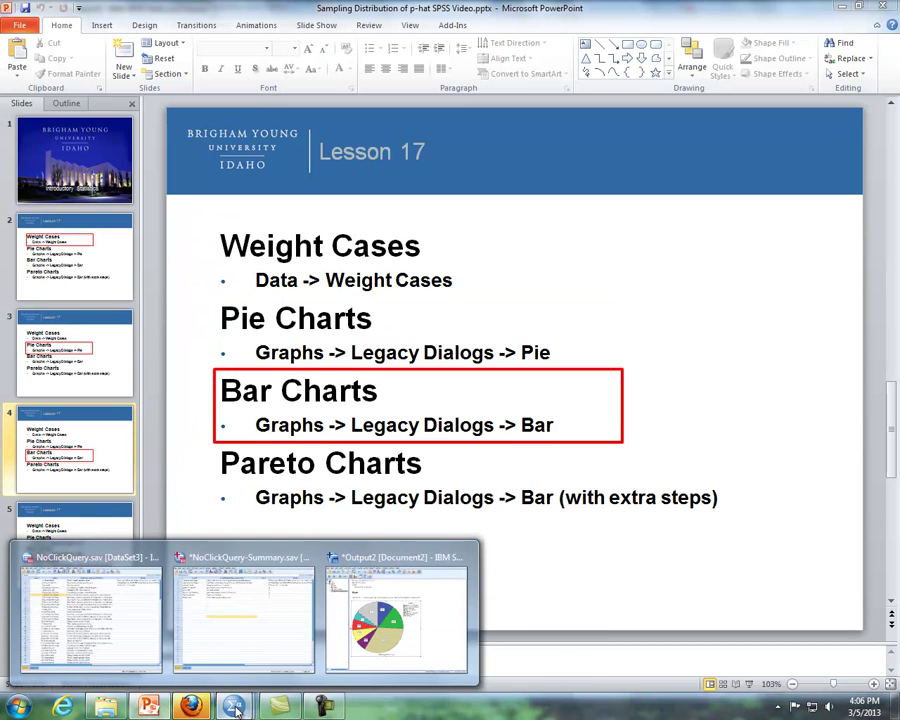
{"action": "left_click", "coordinate": [270, 627]}
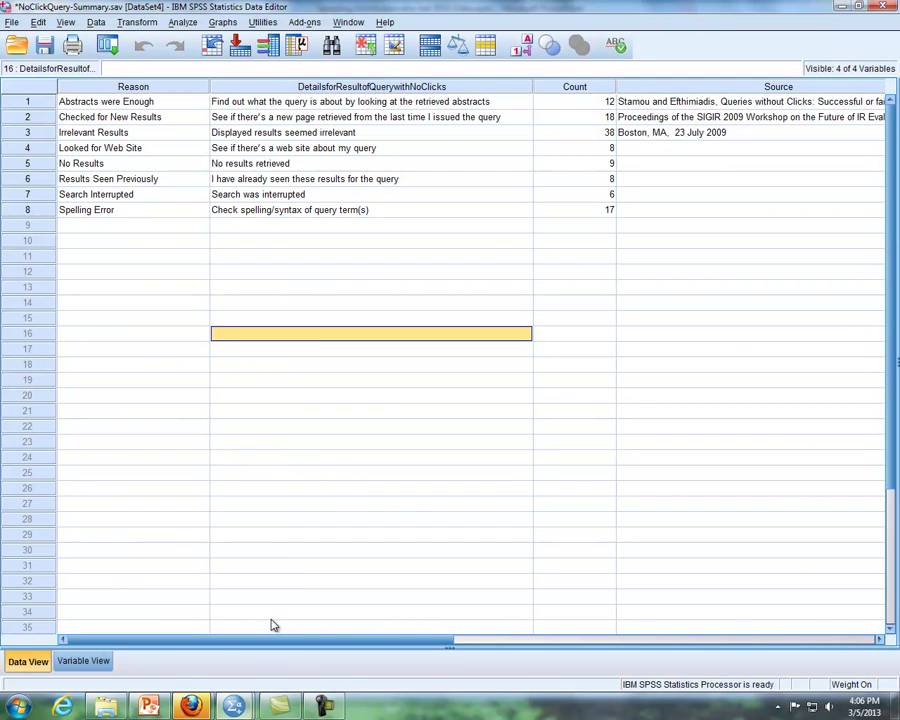
{"action": "left_click", "coordinate": [223, 23]}
{"action": "mouse_move", "coordinate": [247, 76]}
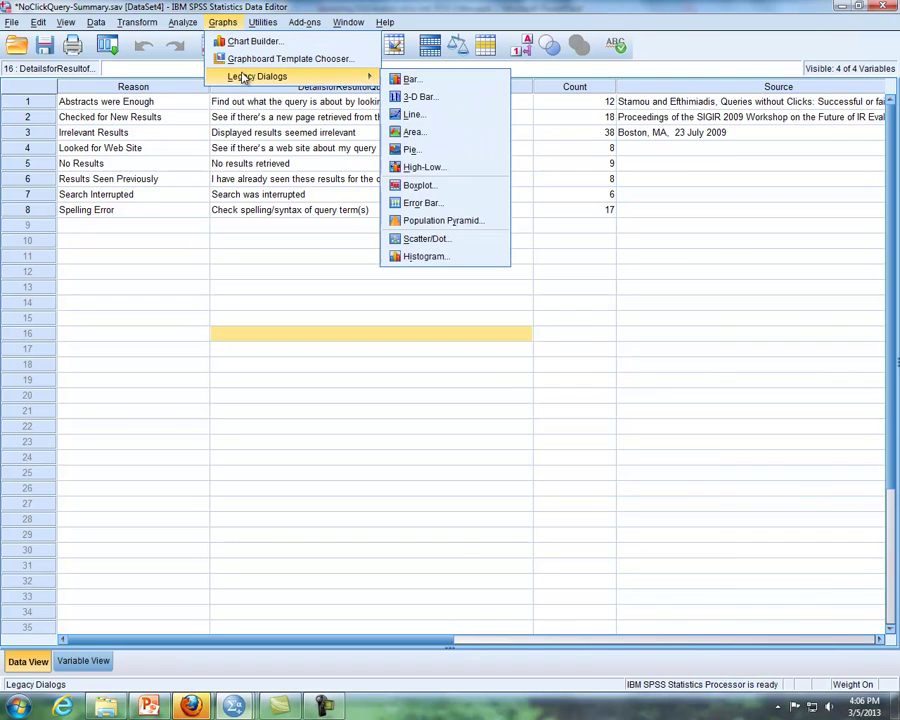
{"action": "left_click", "coordinate": [419, 84]}
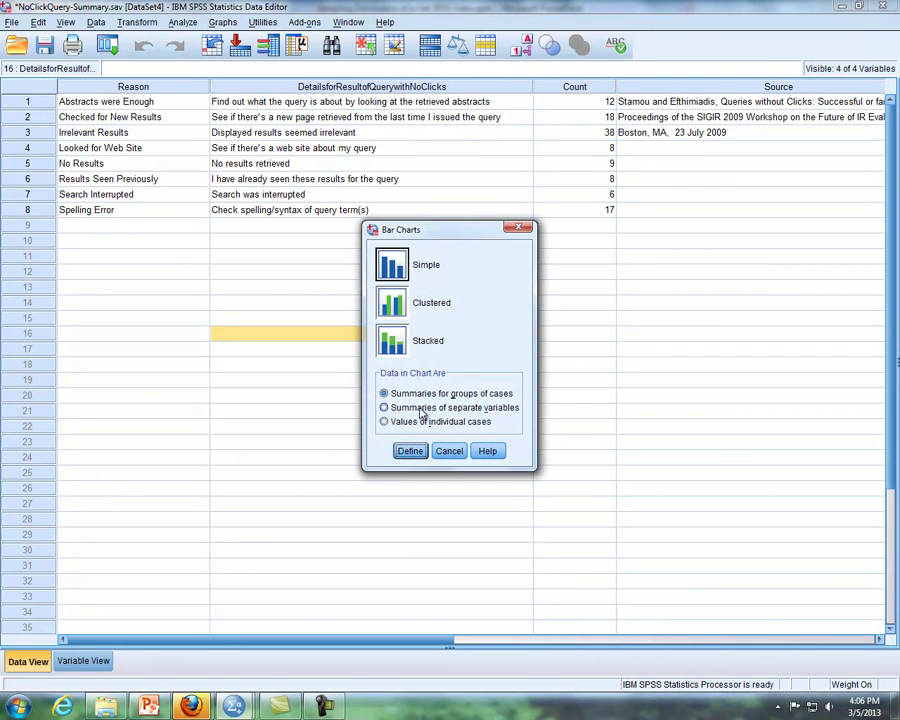
{"action": "left_click", "coordinate": [409, 451]}
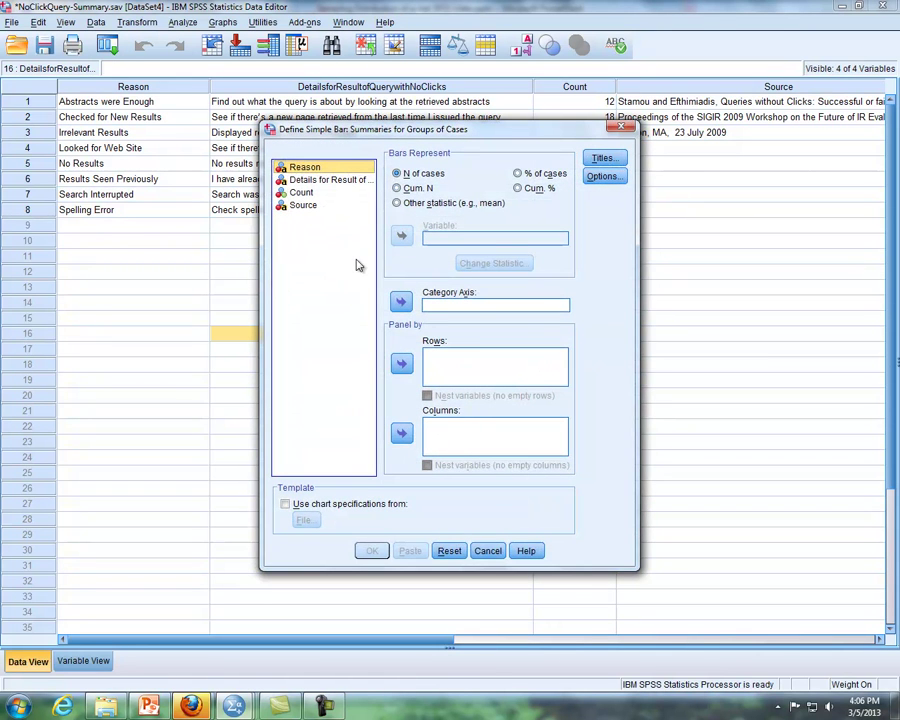
{"action": "left_click_drag", "start_coordinate": [317, 171], "coordinate": [442, 311]}
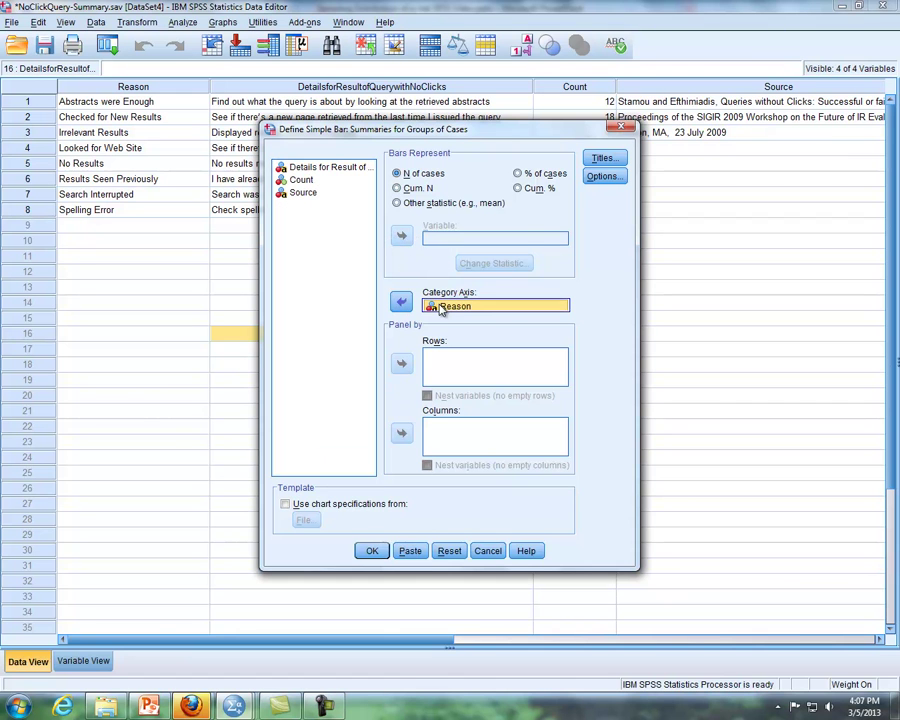
{"action": "left_click", "coordinate": [371, 550]}
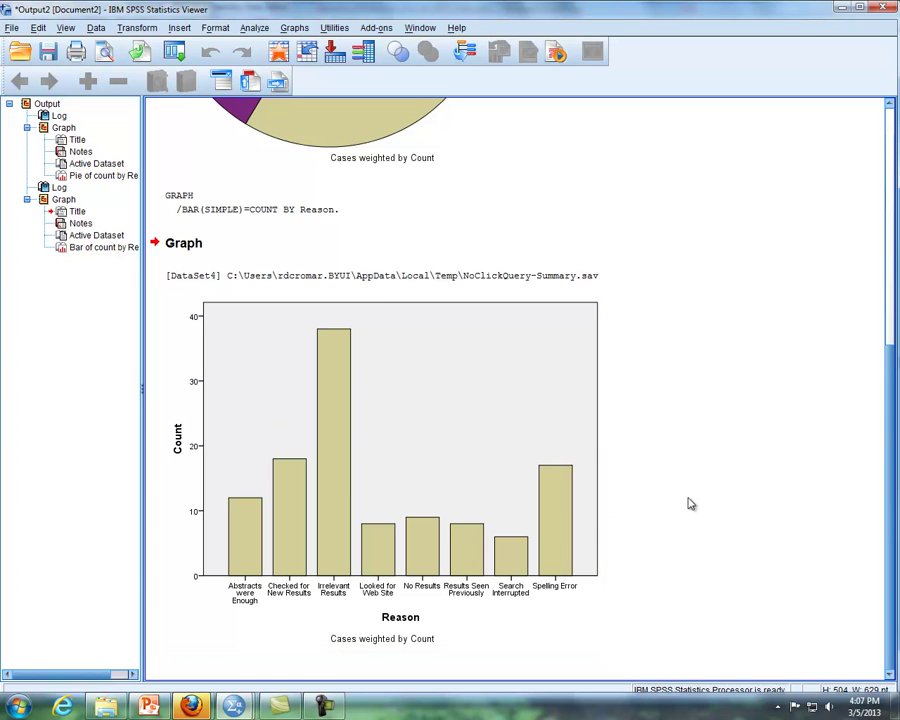
Label each bar of the Reason chart with its count and Percent
{"action": "left_click", "coordinate": [593, 462]}
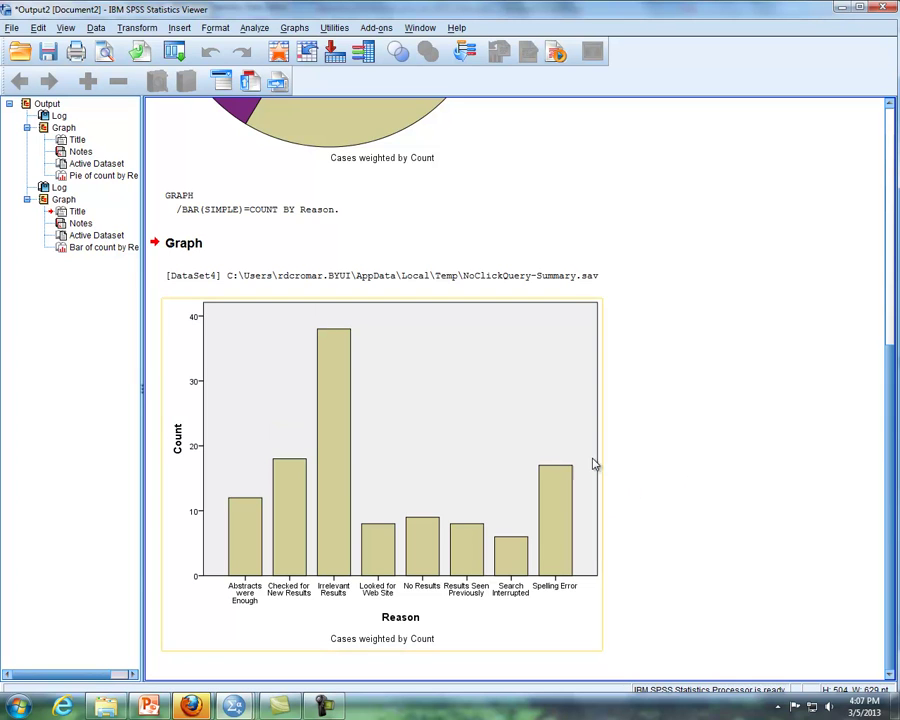
{"action": "double_click", "coordinate": [334, 484]}
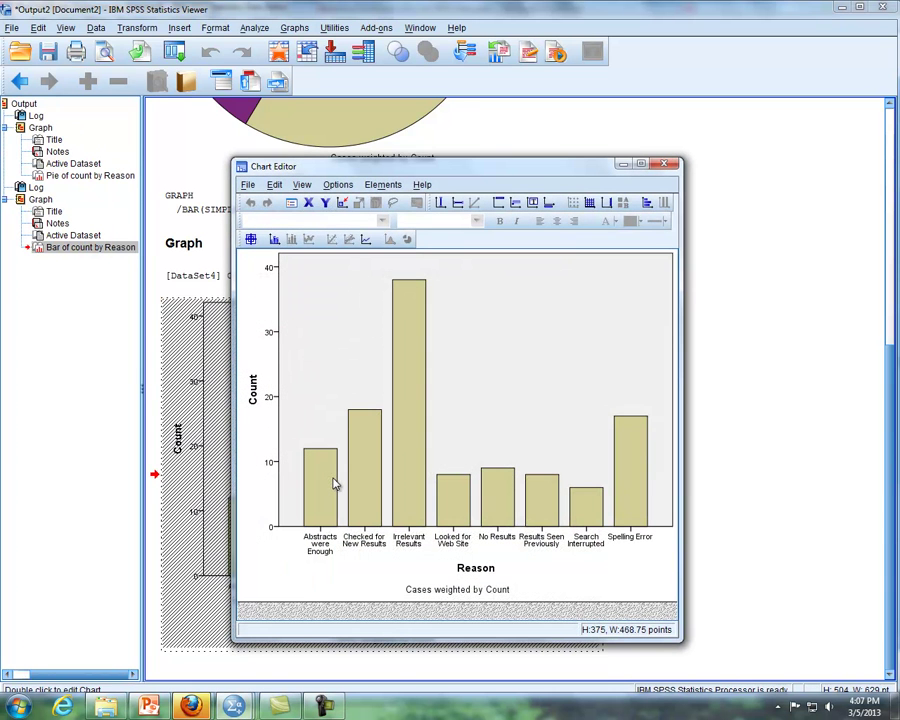
{"action": "left_click", "coordinate": [384, 185]}
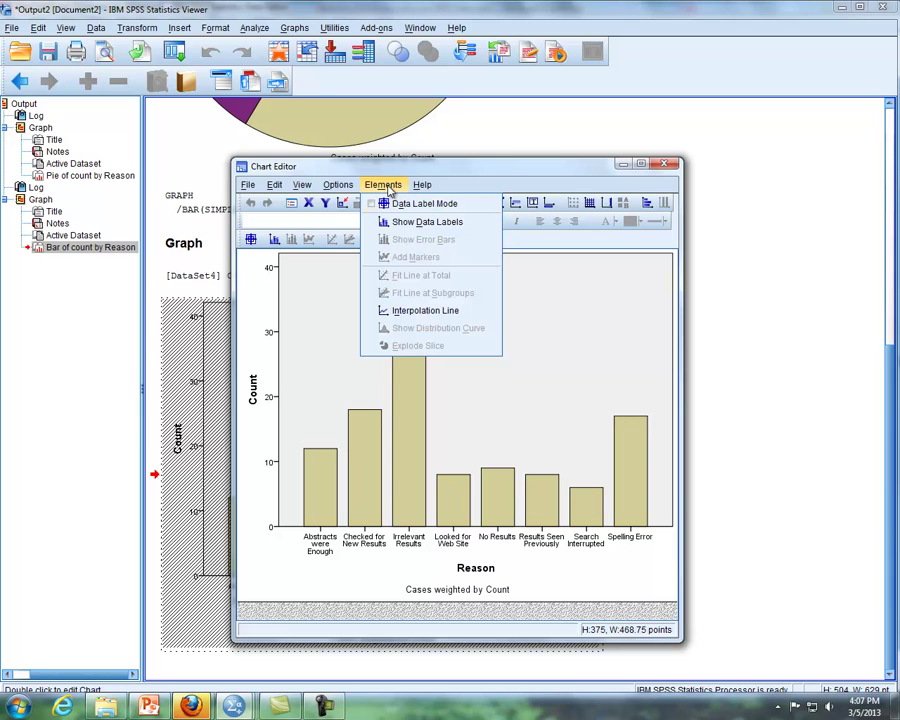
{"action": "left_click", "coordinate": [402, 219]}
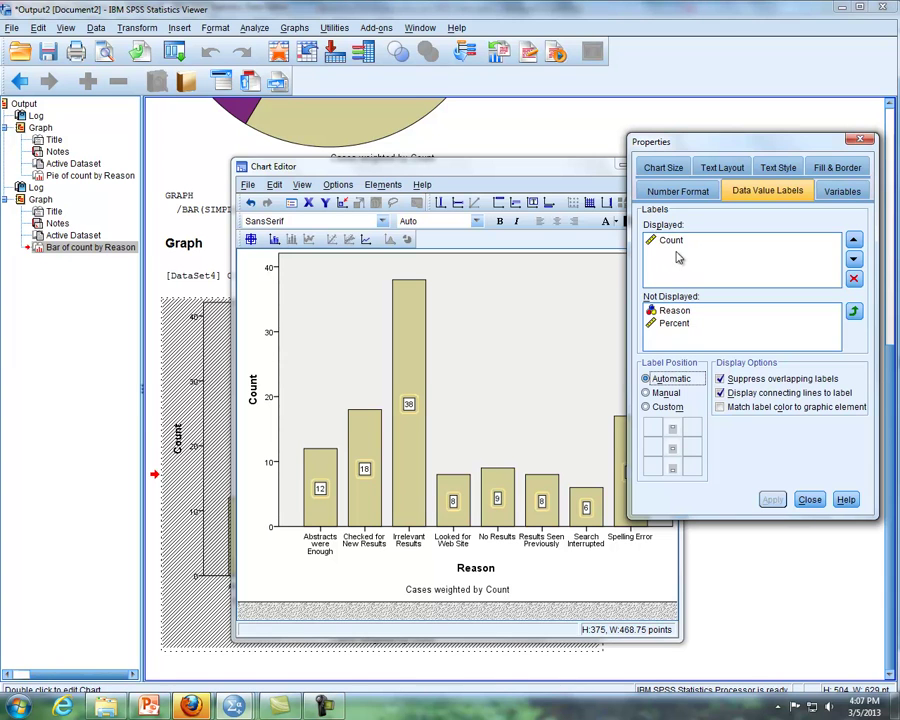
{"action": "left_click", "coordinate": [676, 324]}
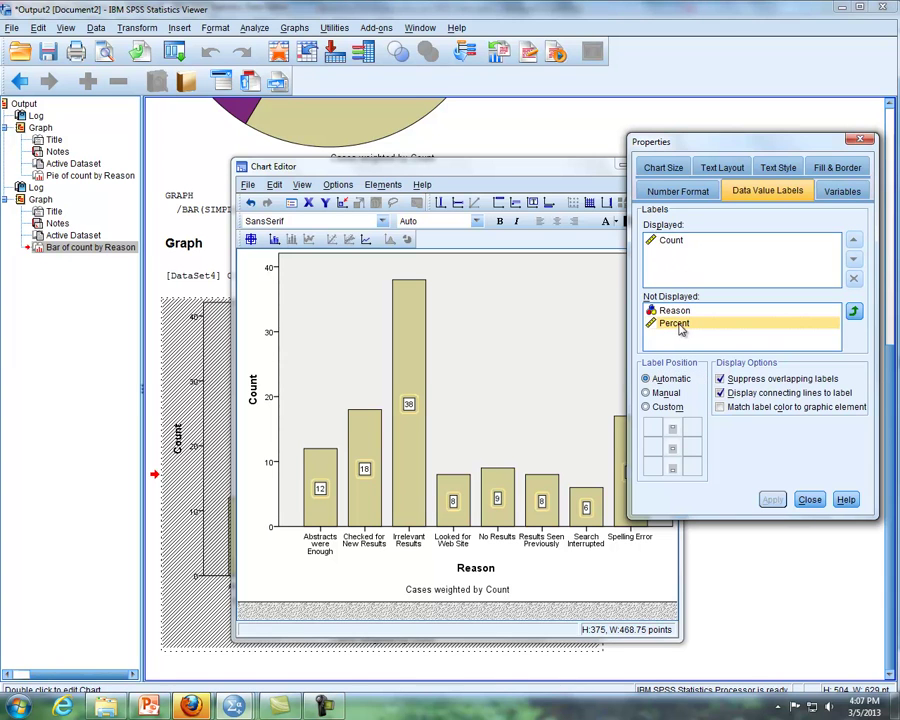
{"action": "left_click", "coordinate": [855, 313]}
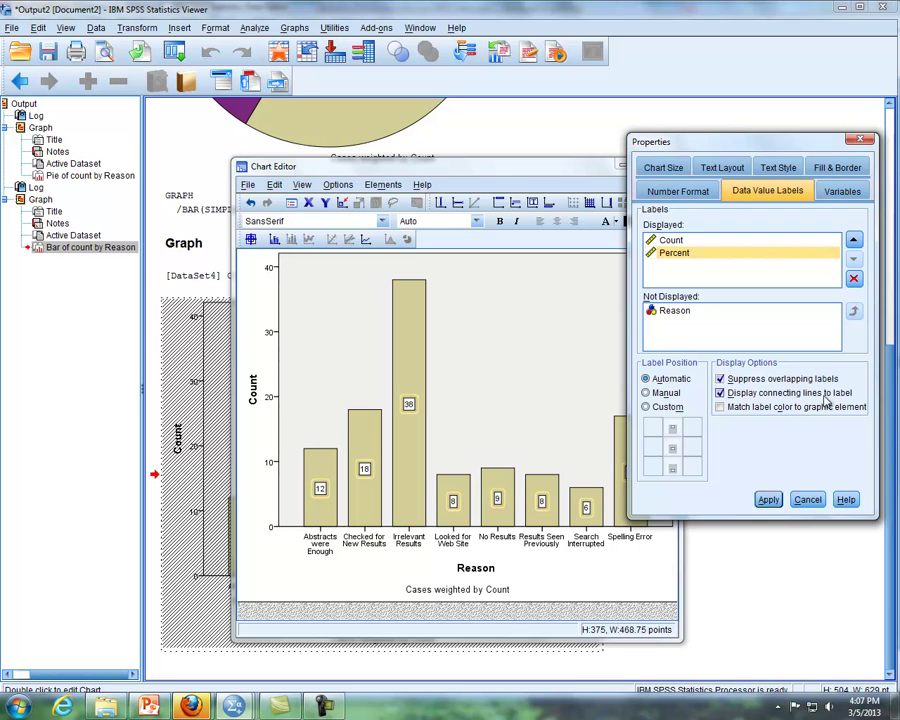
{"action": "left_click", "coordinate": [770, 501]}
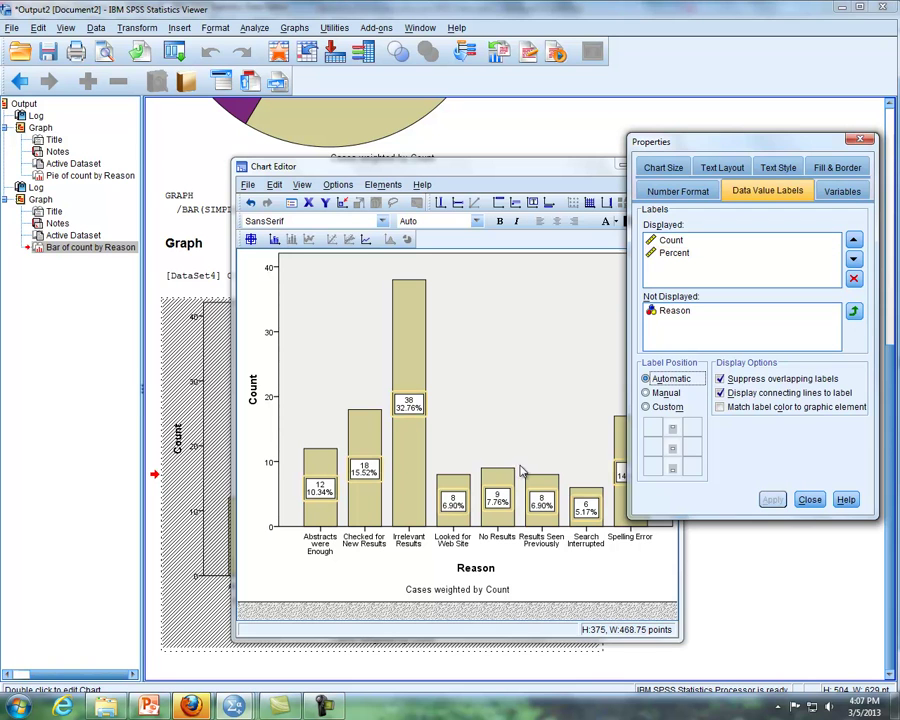
{"action": "left_click", "coordinate": [860, 141]}
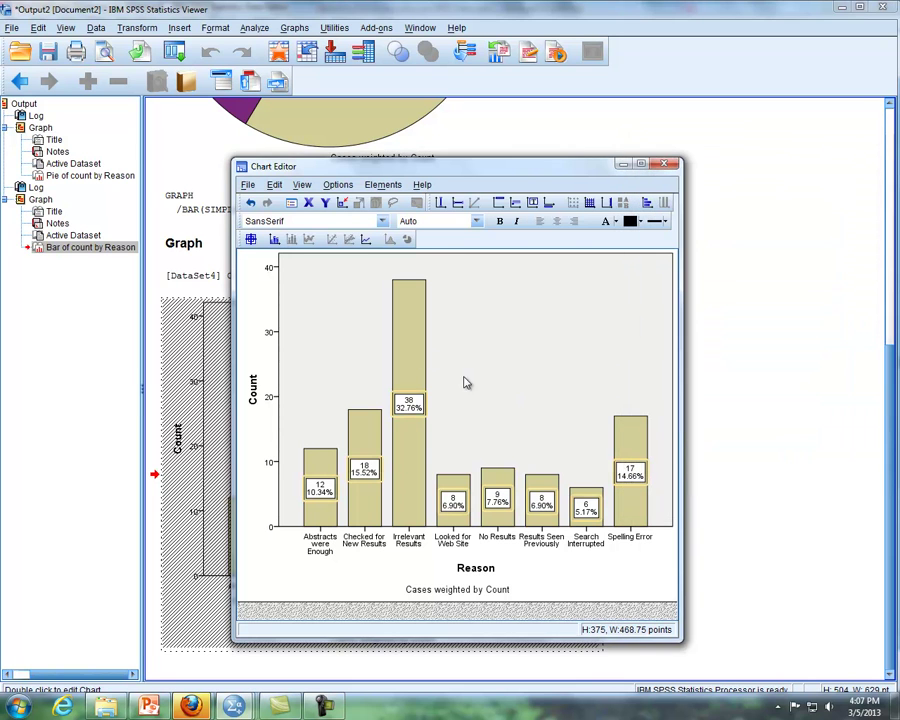
{"action": "left_click", "coordinate": [668, 165]}
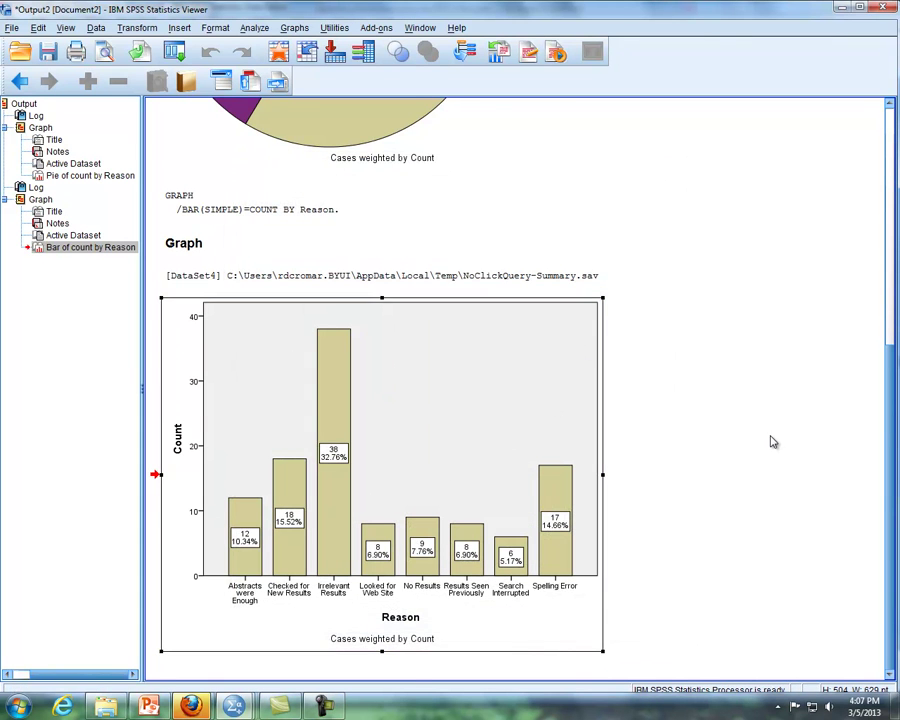
Review the output, then advance the lesson slides to Pareto Charts
{"action": "scroll", "coordinate": [772, 442], "scroll_direction": "up", "scroll_amount": 5}
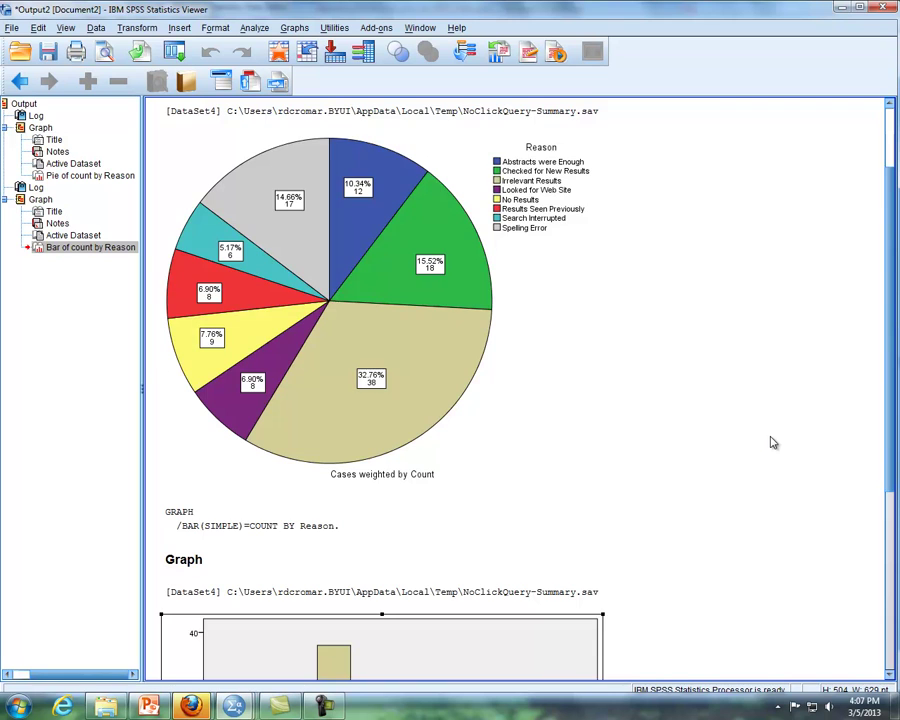
{"action": "scroll", "coordinate": [772, 442], "scroll_direction": "down", "scroll_amount": 3}
{"action": "scroll", "coordinate": [772, 442], "scroll_direction": "down", "scroll_amount": 3}
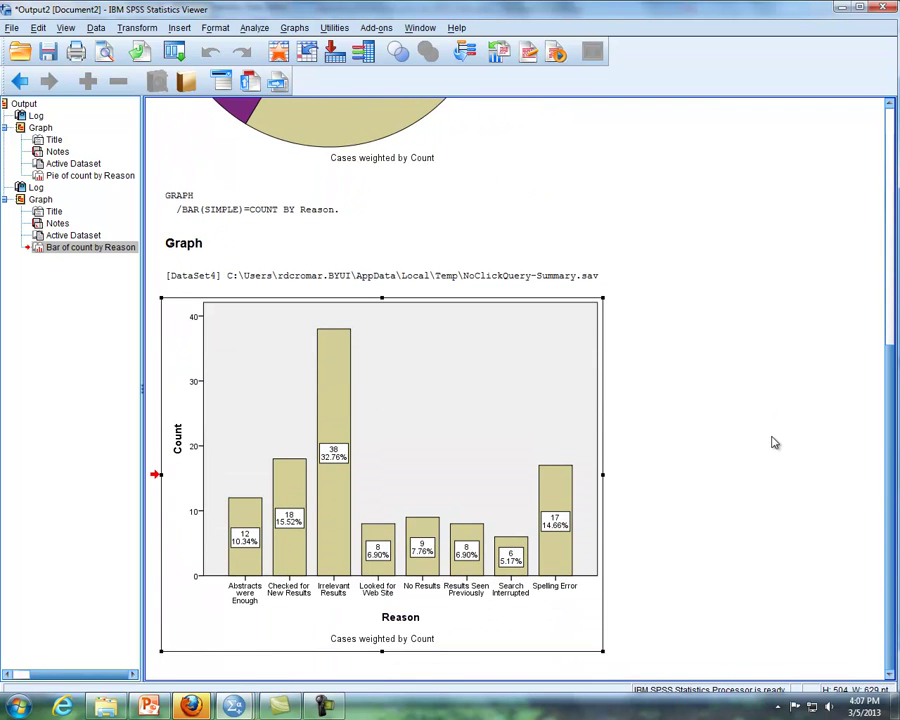
{"action": "left_click", "coordinate": [152, 707]}
{"action": "scroll", "coordinate": [581, 547], "scroll_direction": "down", "scroll_amount": 1}
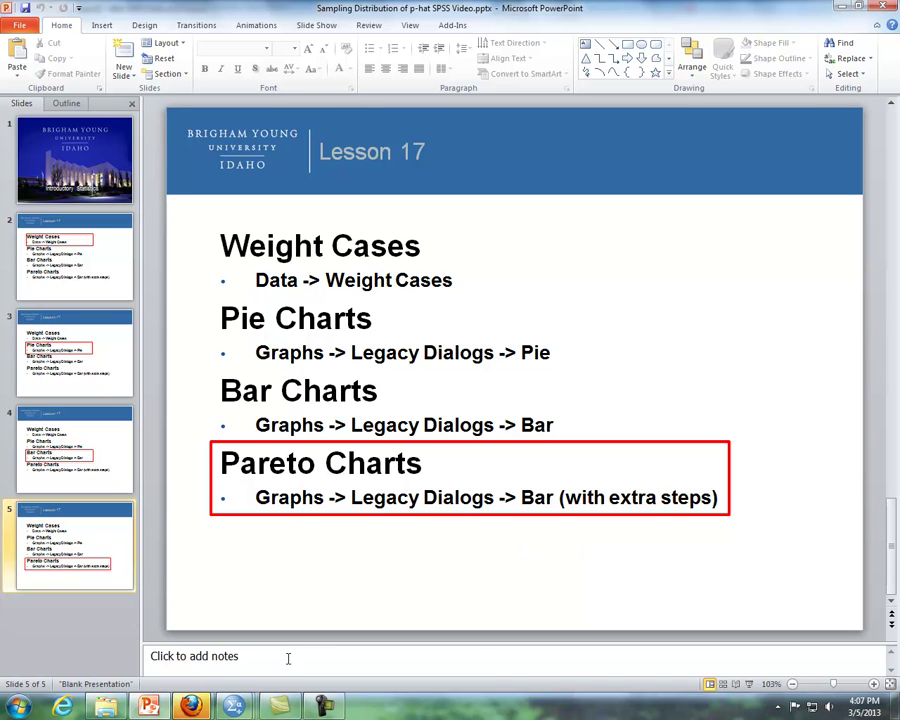
From the NoClickQuery-Summary data, create another simple legacy bar chart of count by Reason
{"action": "mouse_move", "coordinate": [233, 707]}
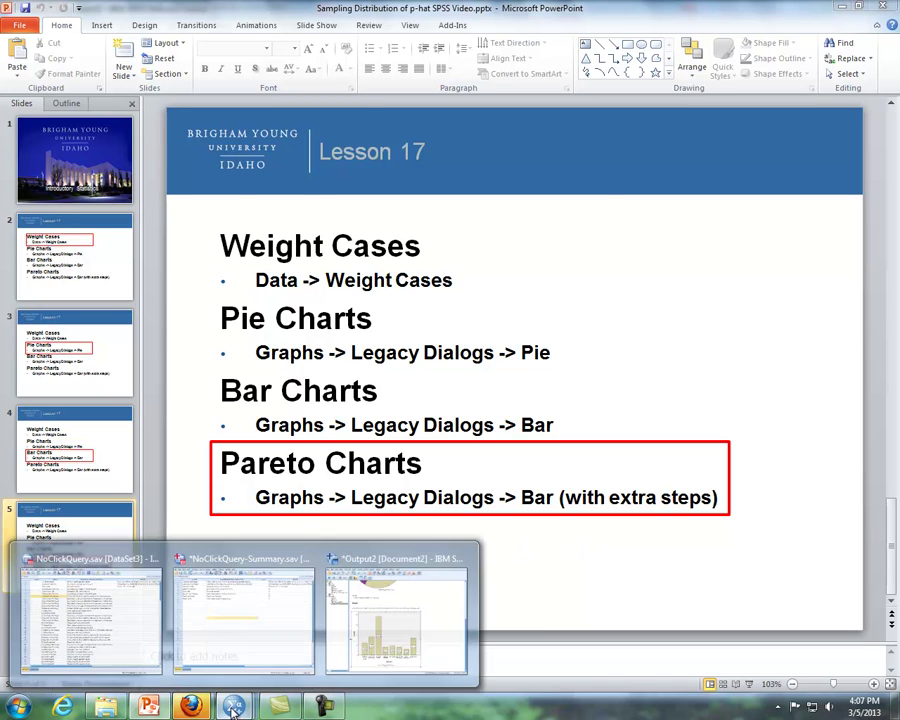
{"action": "left_click", "coordinate": [254, 652]}
{"action": "left_click", "coordinate": [222, 22]}
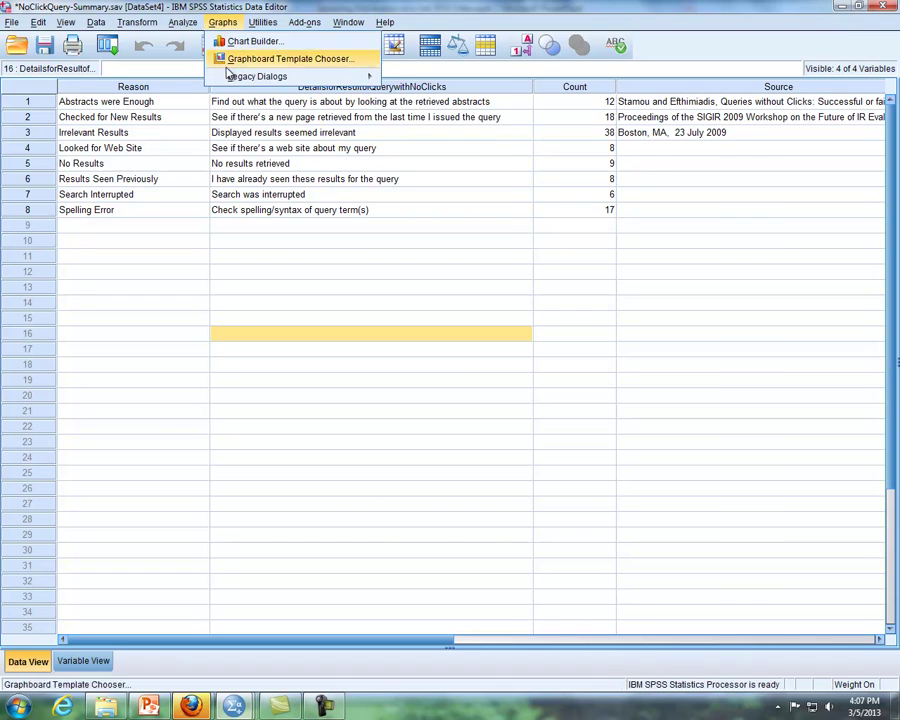
{"action": "mouse_move", "coordinate": [234, 80]}
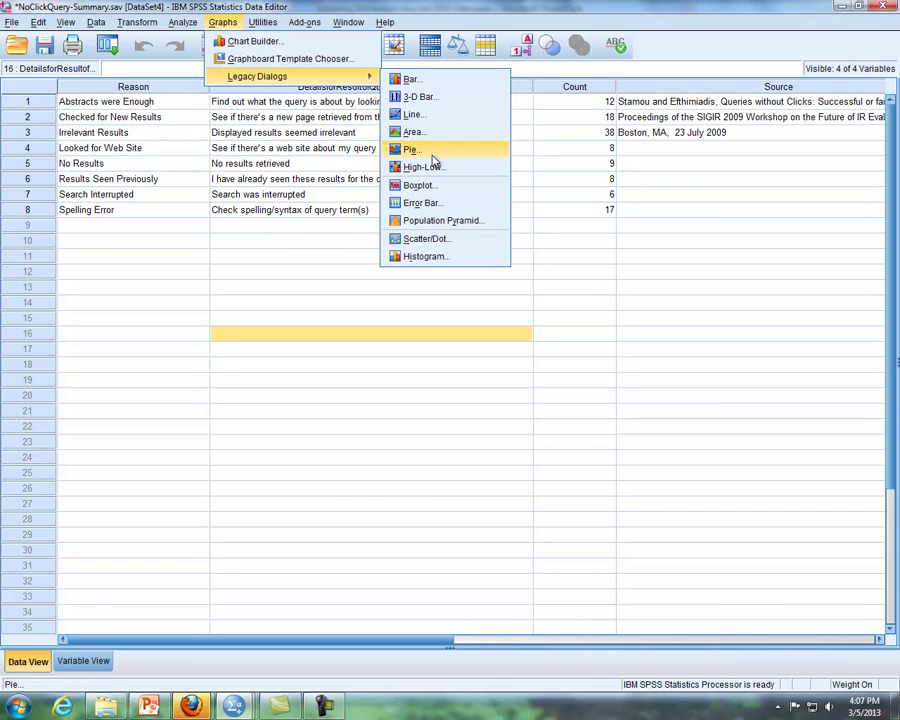
{"action": "left_click", "coordinate": [421, 79]}
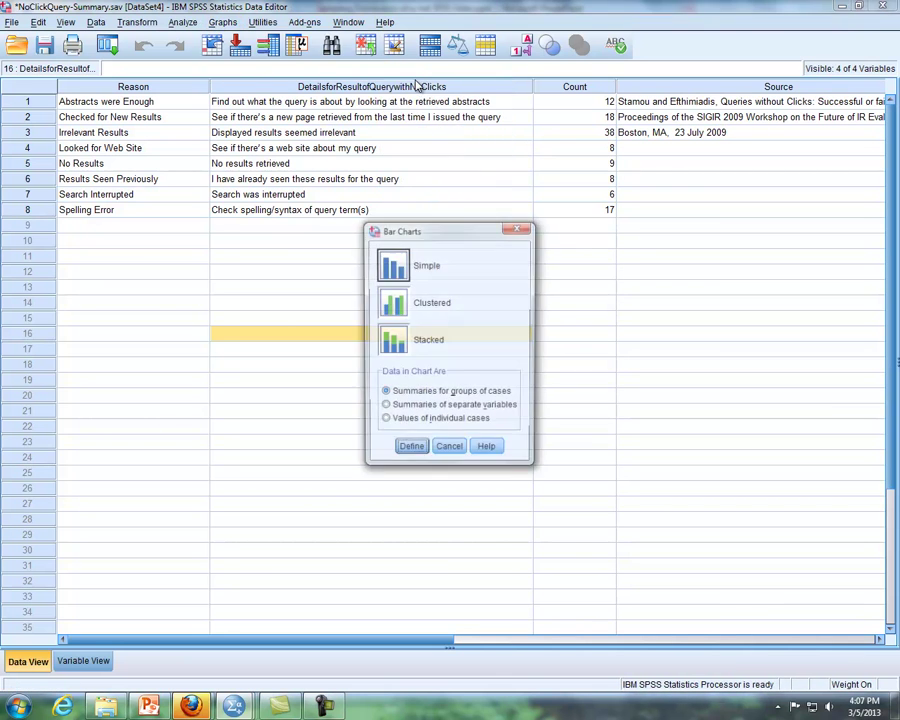
{"action": "left_click", "coordinate": [411, 446]}
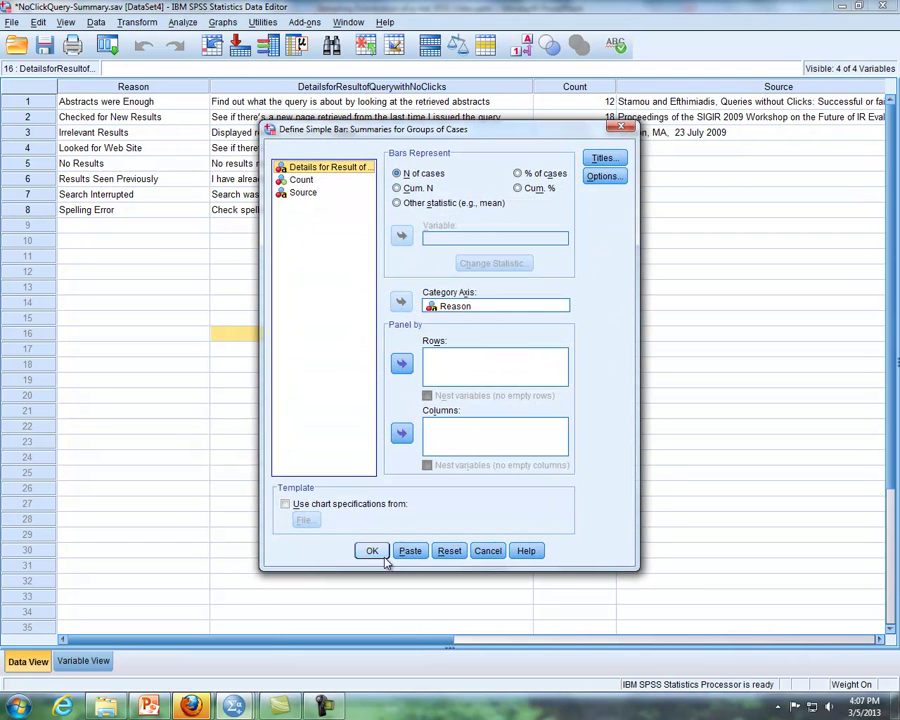
{"action": "left_click", "coordinate": [372, 551]}
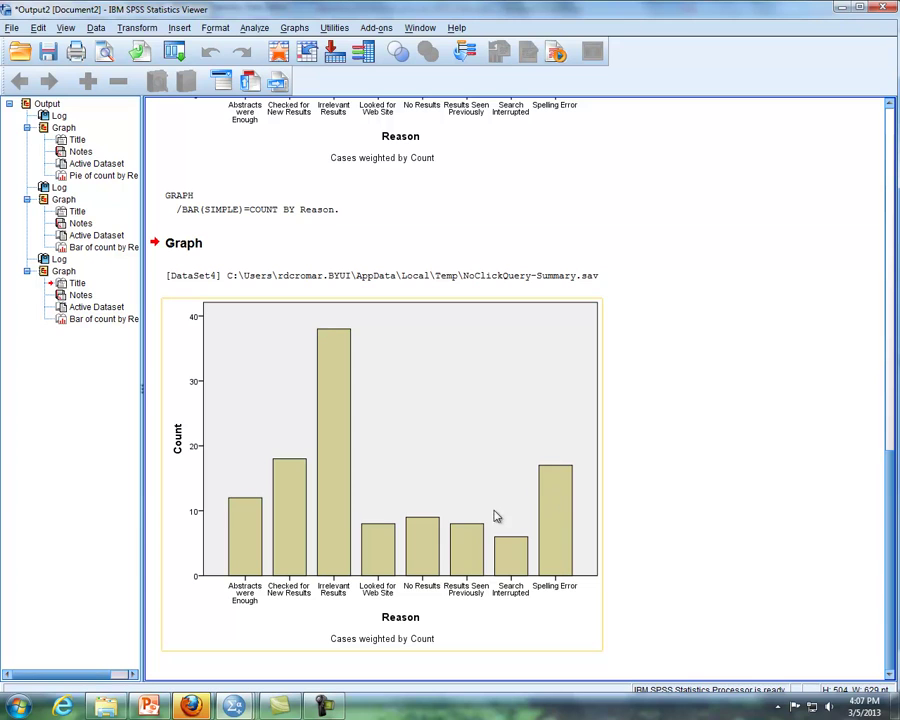
Sort the new chart's Reason categories by count statistic, descending, so Irrelevant Results (38) leads
{"action": "double_click", "coordinate": [334, 509]}
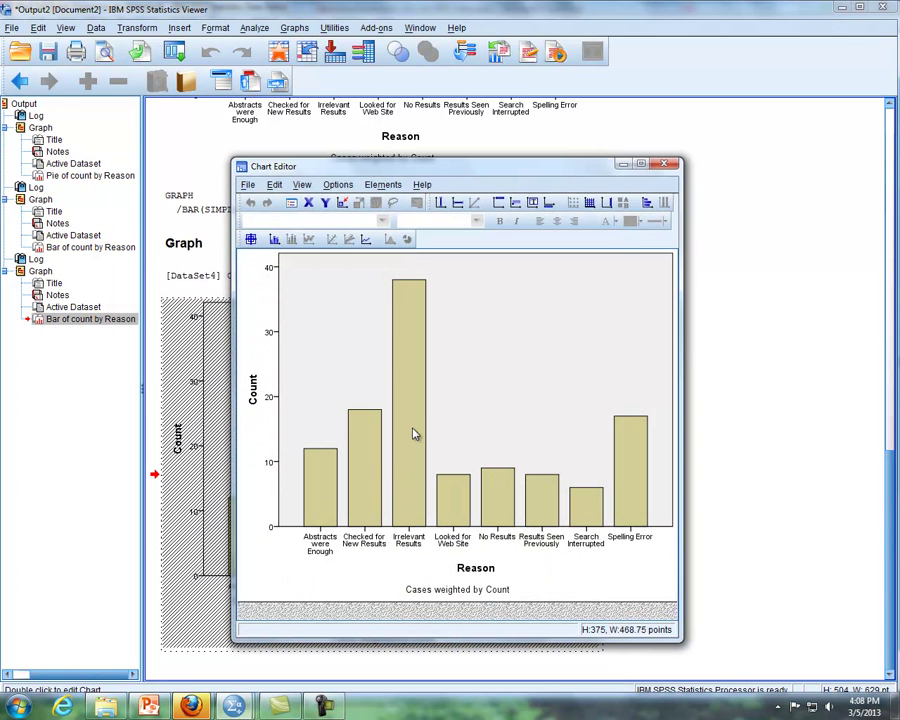
{"action": "left_click", "coordinate": [412, 432]}
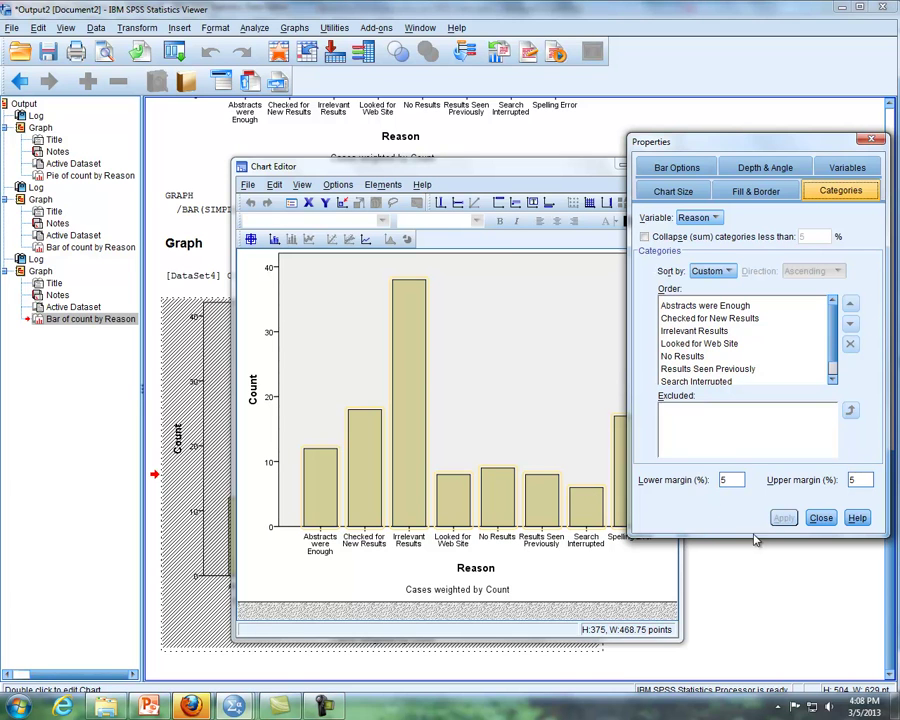
{"action": "left_click", "coordinate": [729, 272]}
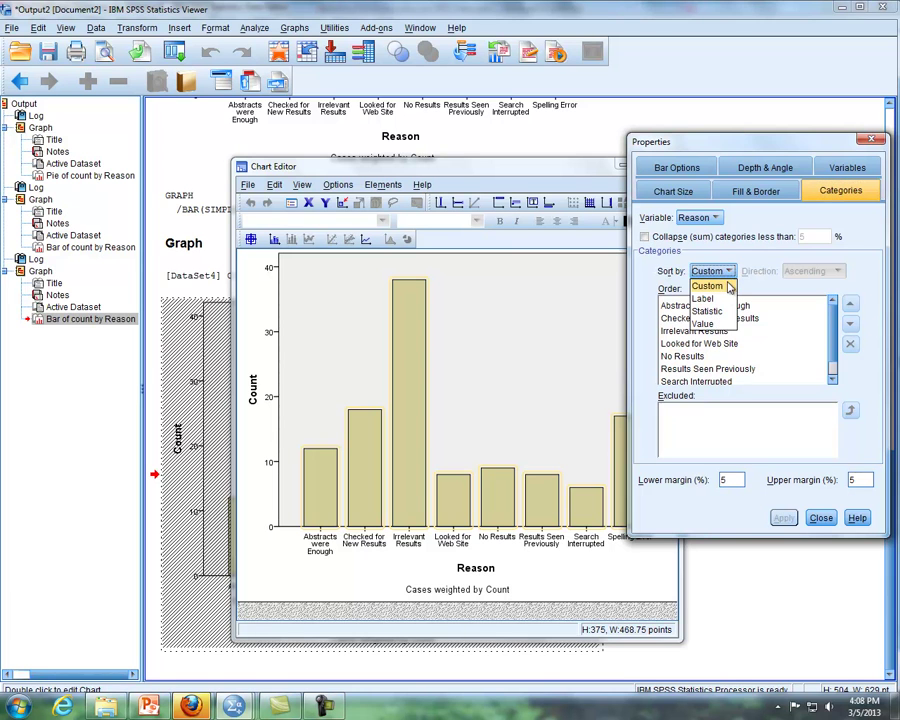
{"action": "left_click", "coordinate": [710, 311]}
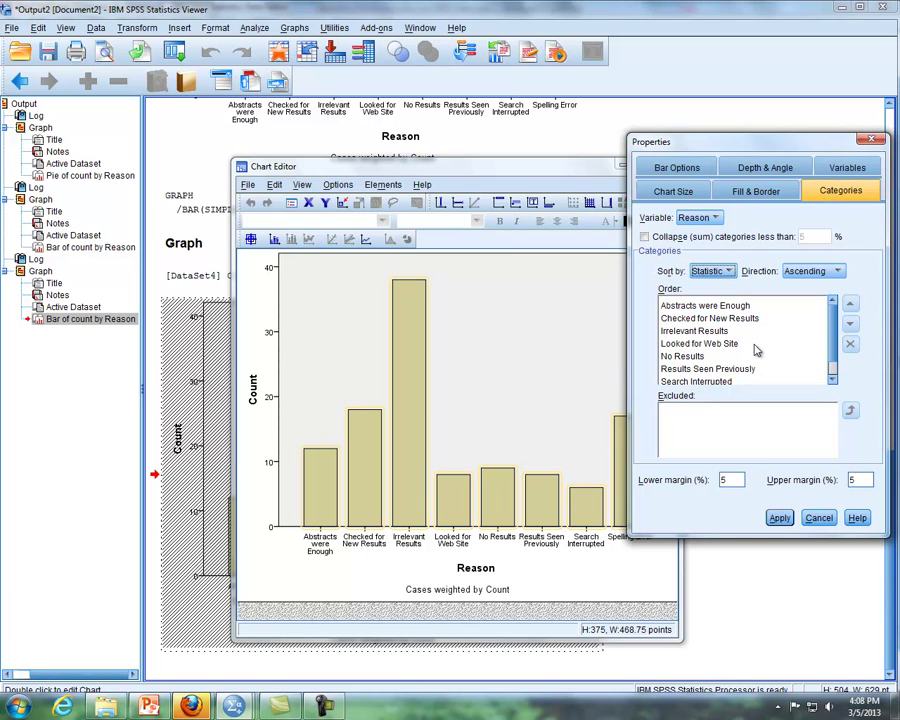
{"action": "left_click", "coordinate": [840, 272]}
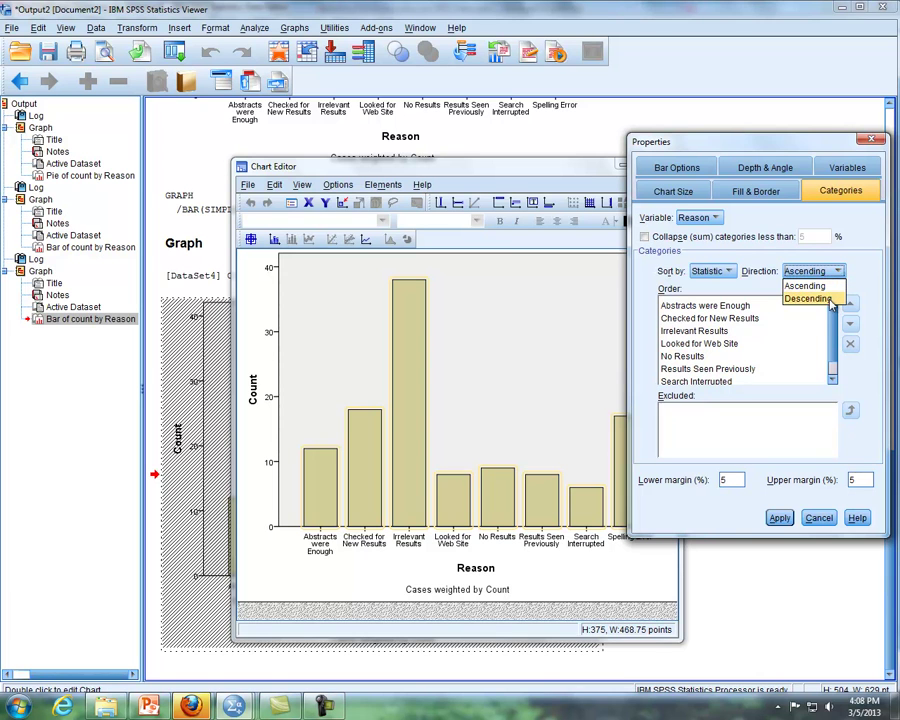
{"action": "left_click", "coordinate": [825, 298]}
{"action": "left_click", "coordinate": [780, 518]}
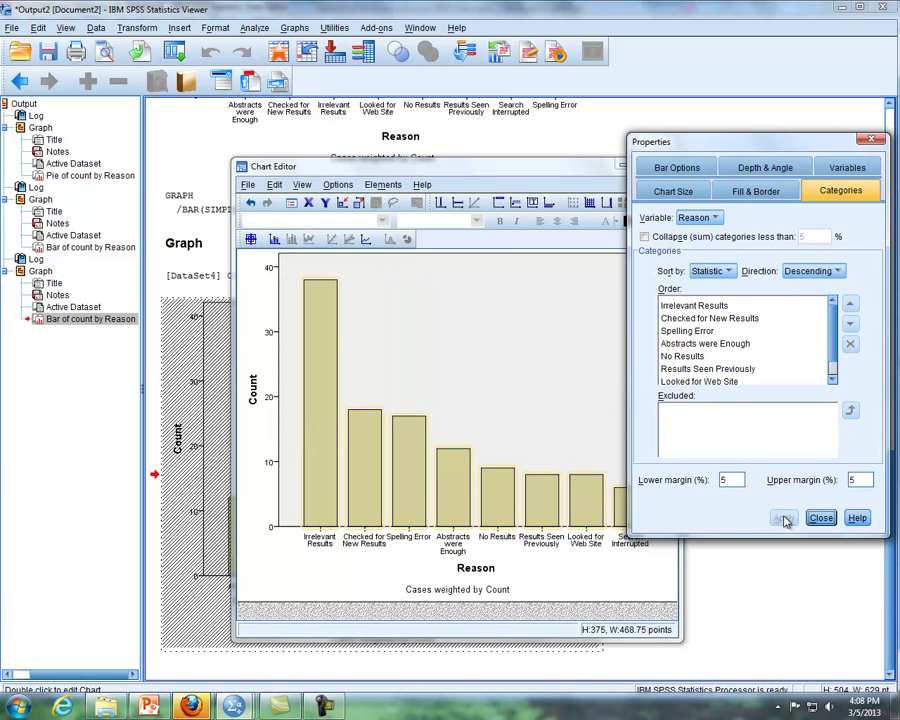
{"action": "left_click", "coordinate": [821, 517]}
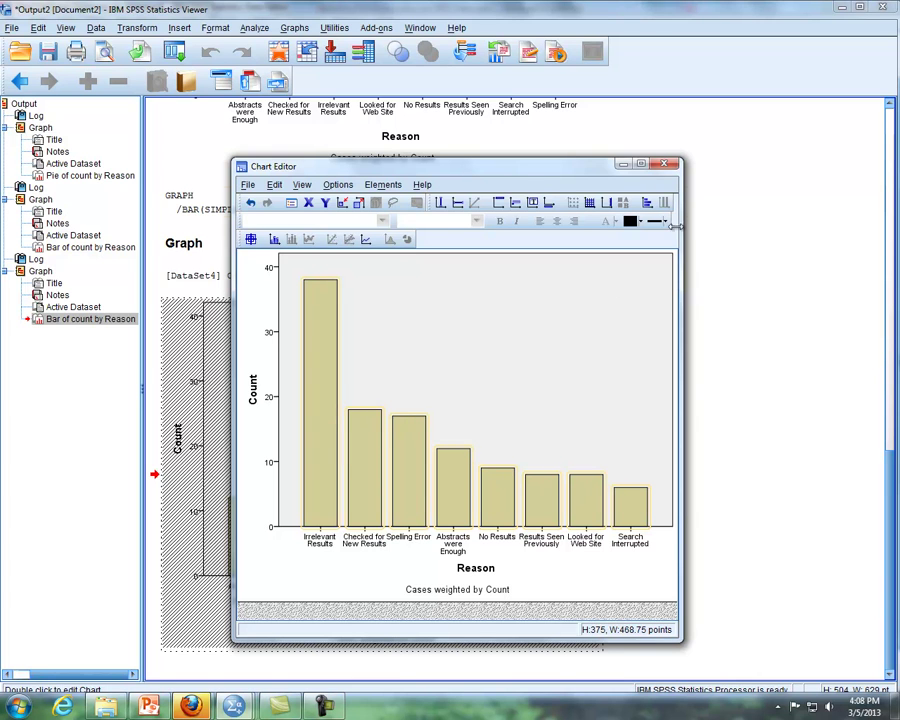
{"action": "left_click", "coordinate": [669, 167]}
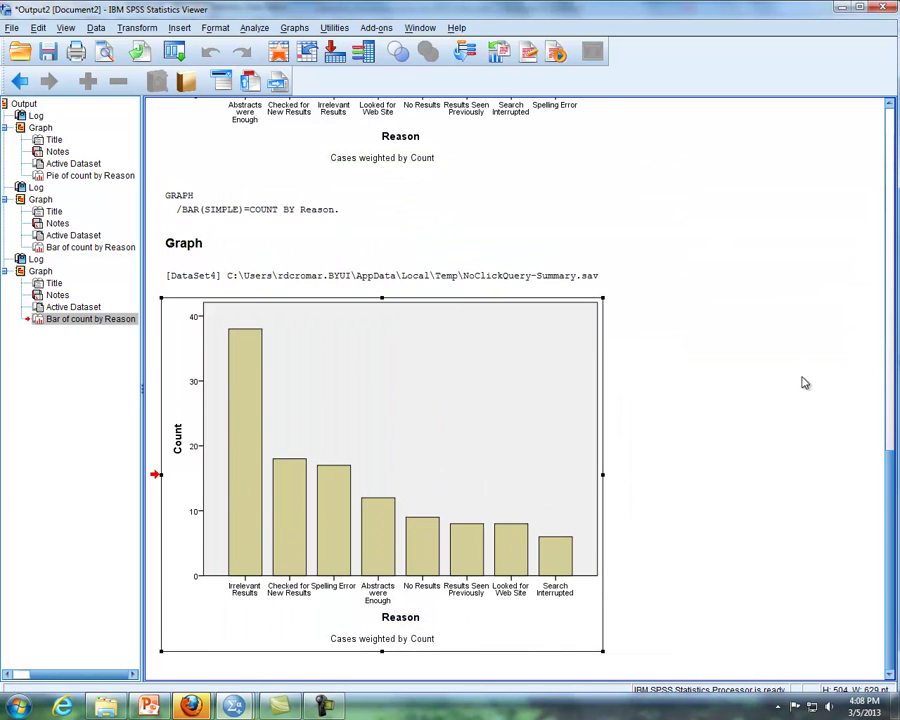
{"action": "scroll", "coordinate": [800, 378], "scroll_direction": "up", "scroll_amount": 6}
{"action": "scroll", "coordinate": [806, 385], "scroll_direction": "down", "scroll_amount": 5}
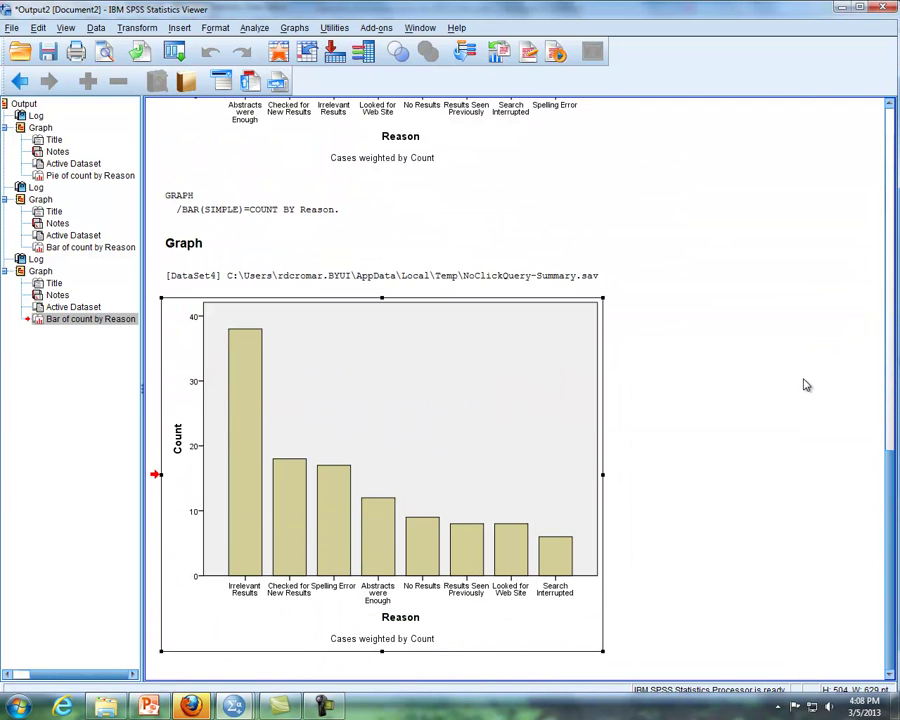